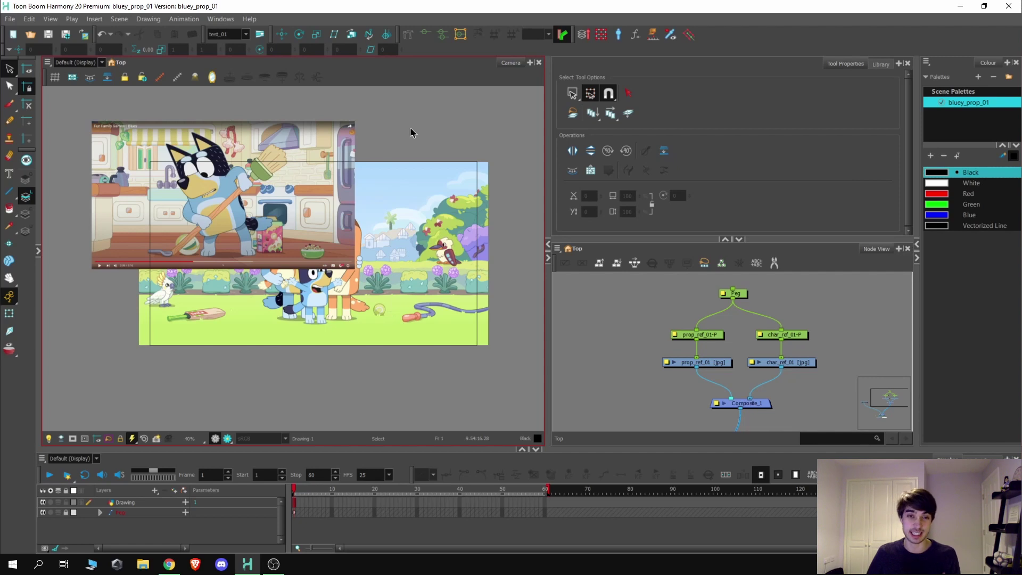
Step: Disable both char_ref reference nodes so only the kitchen bowl reference shows, and zoom in on the bowl
left_click(689, 322)
left_click_drag(830, 312, 770, 388)
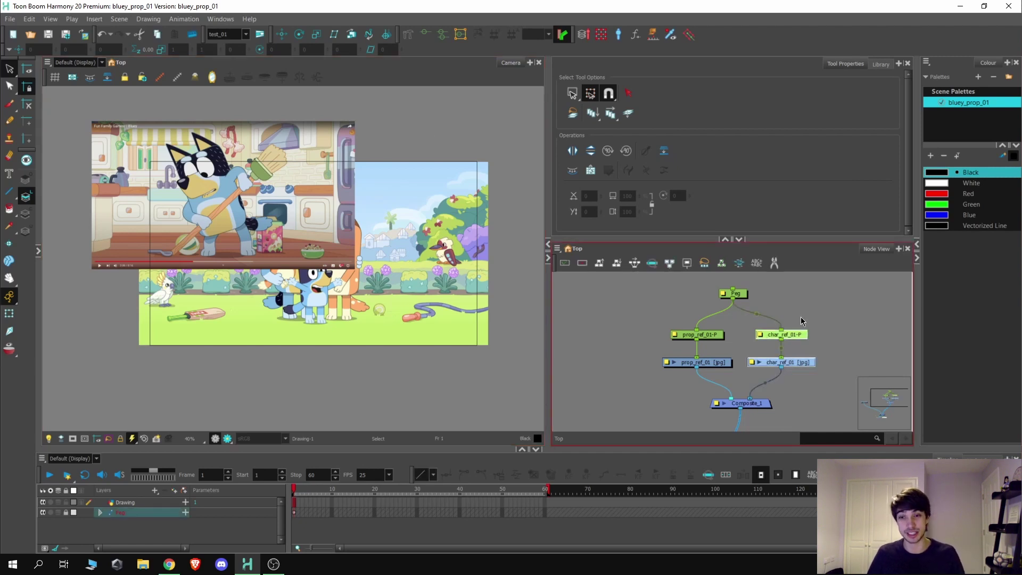
key("d")
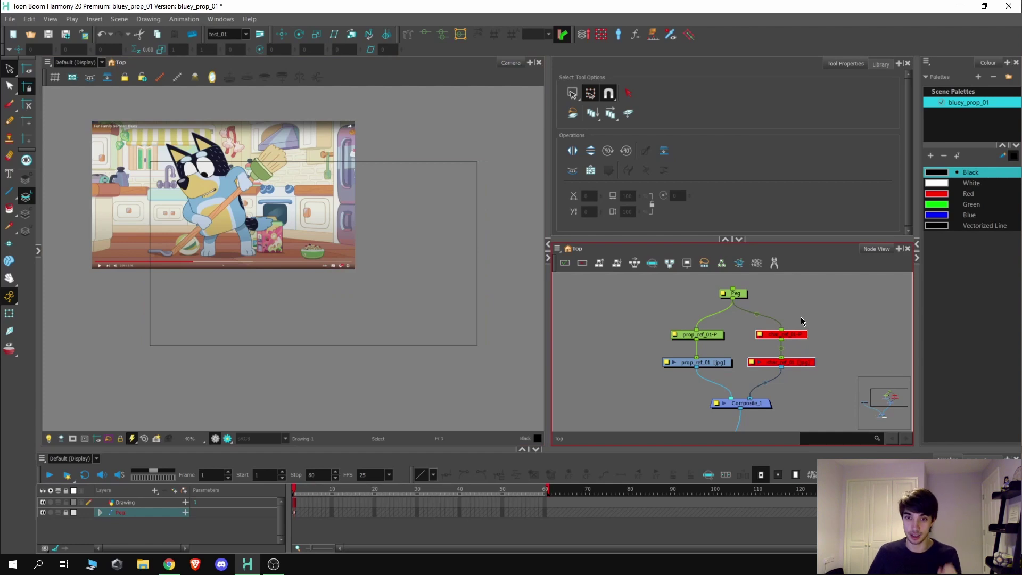
scroll(305, 251, "up", 3)
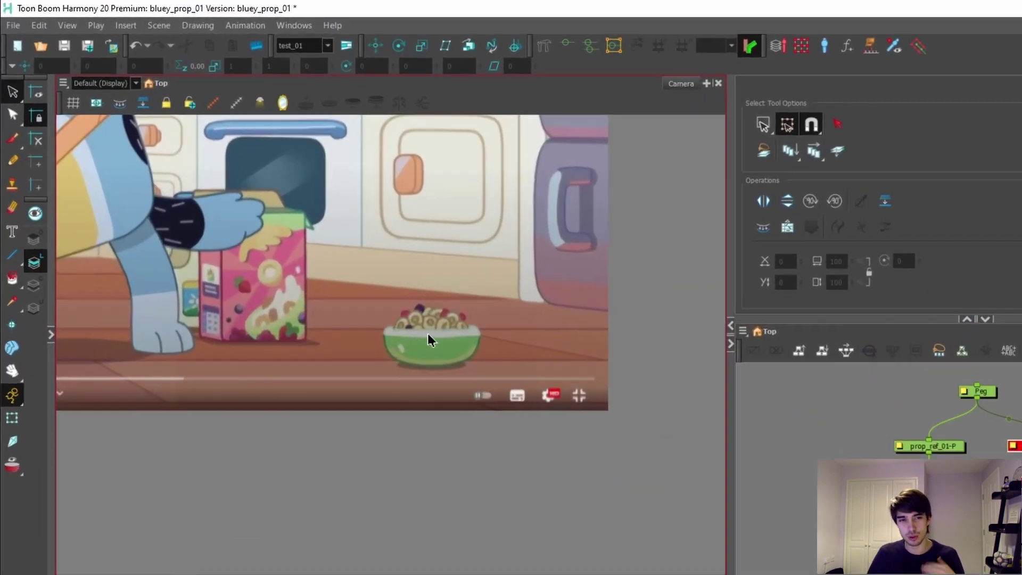
scroll(491, 376, "up", 2)
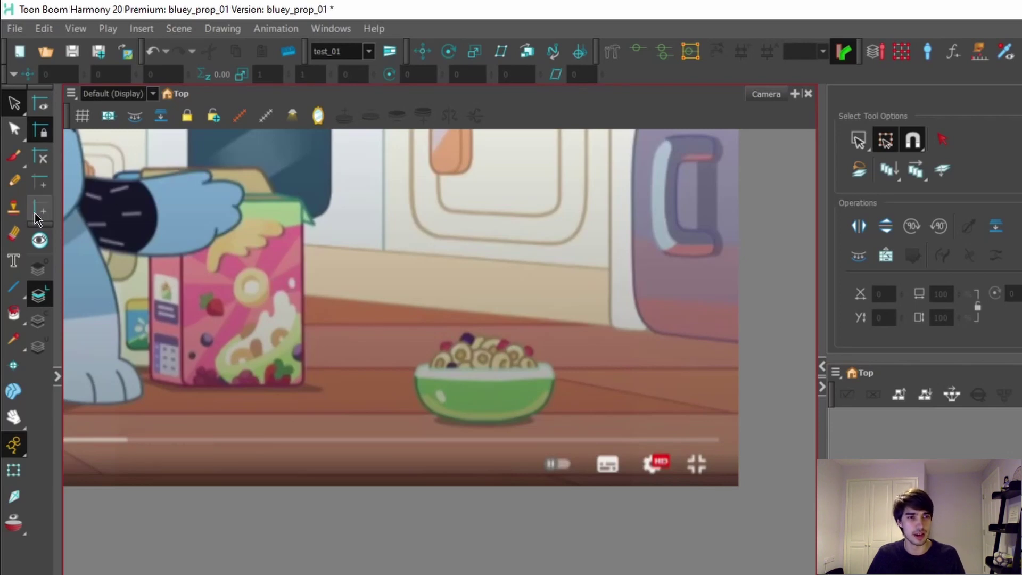
Step: Pick the Pencil tool, select the peg node and collapse the Node View to enlarge pencil settings
left_click(15, 181)
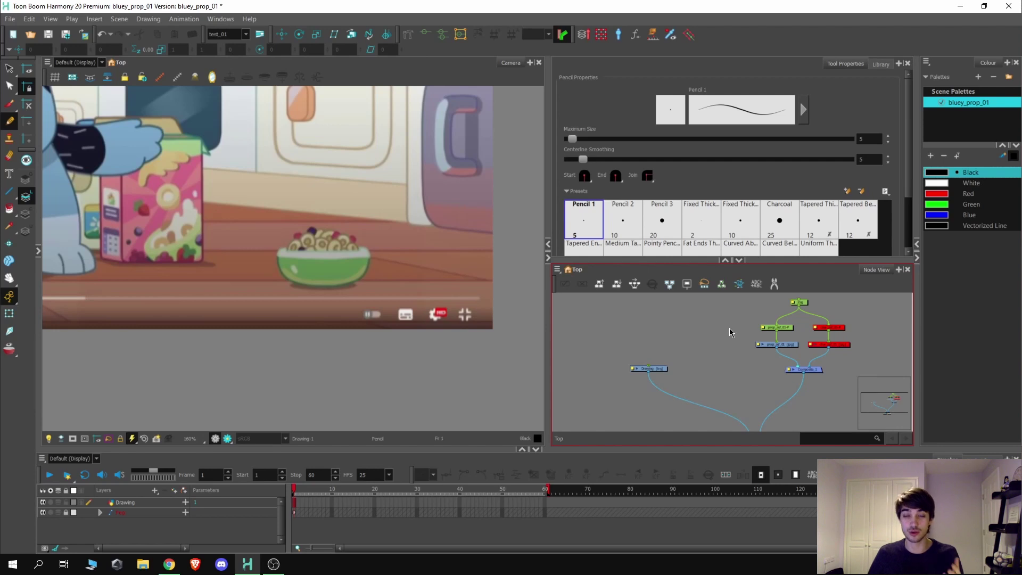
left_click(800, 302)
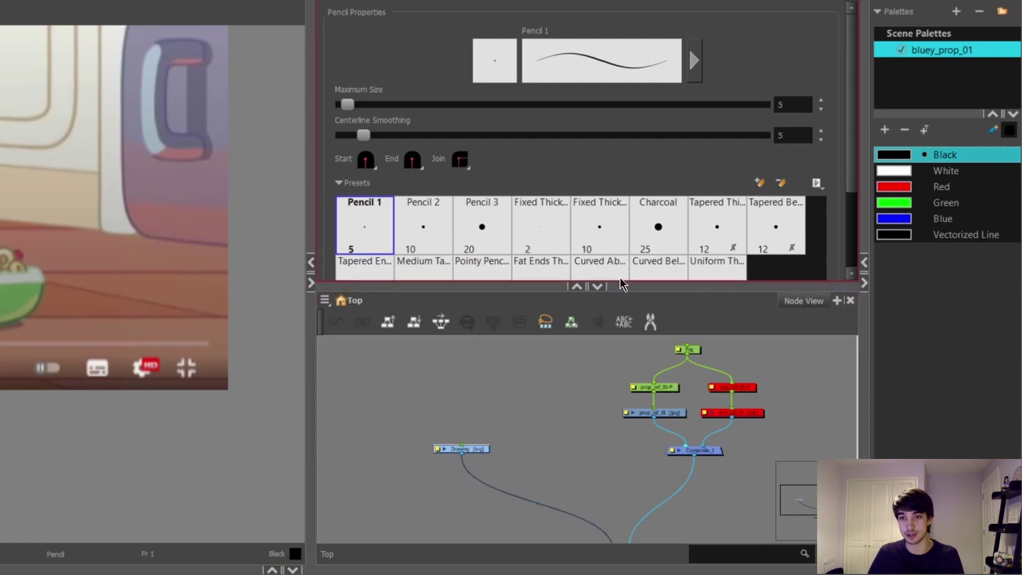
left_click(597, 286)
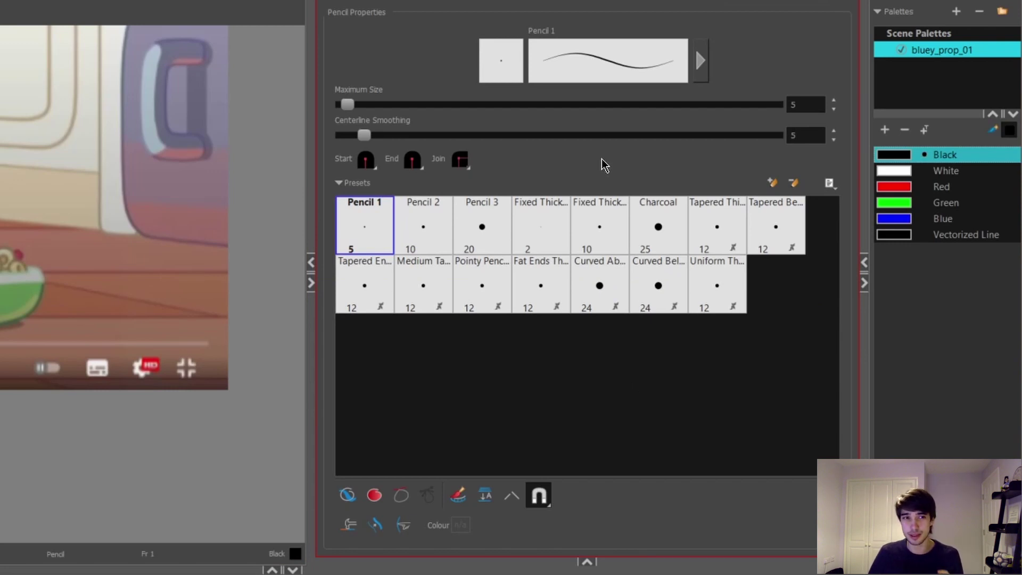
Step: Switch the pencil presets to Stroke View, then back to thumbnail tiles
left_click(828, 188)
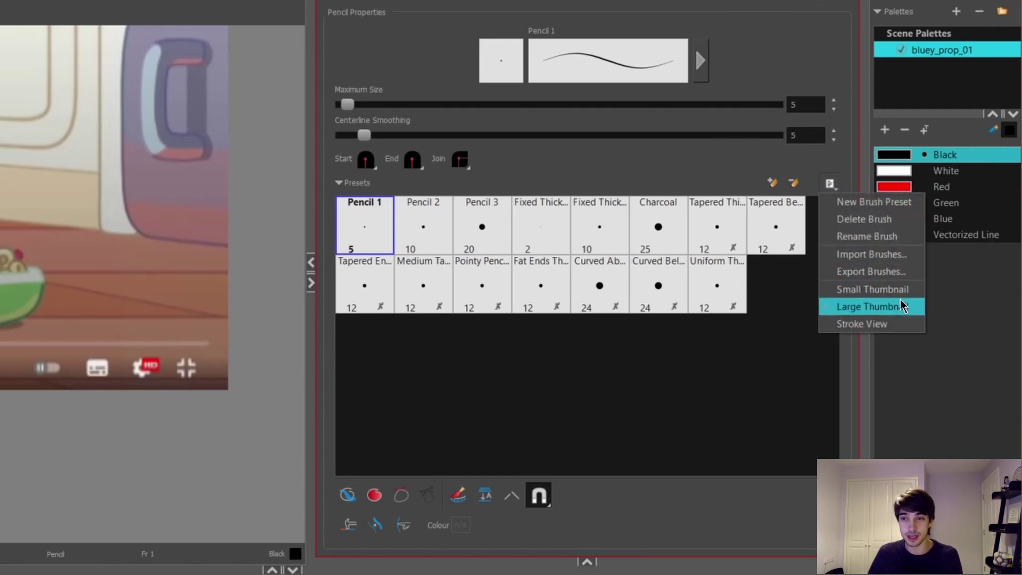
left_click(893, 324)
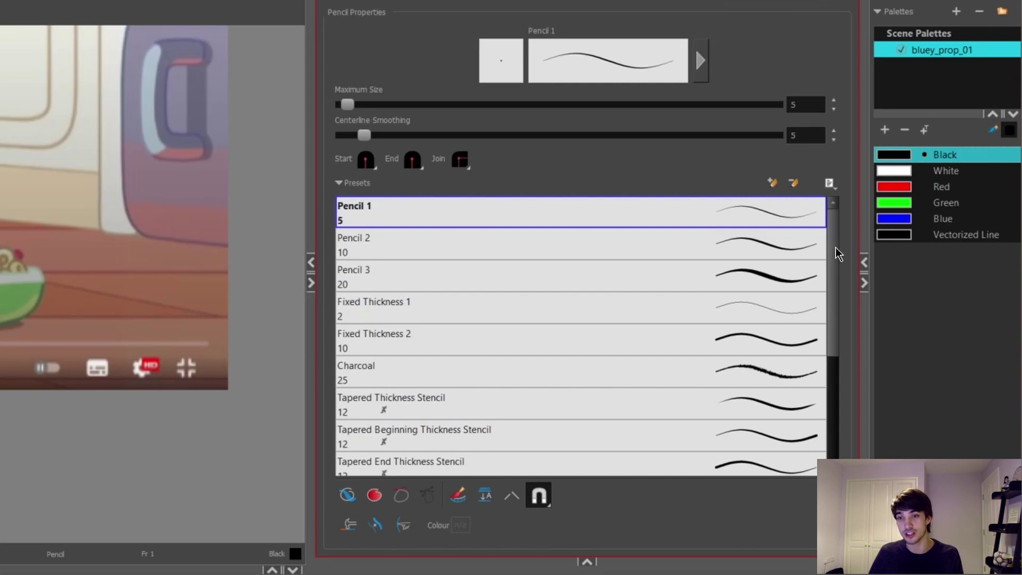
scroll(835, 253, "down", 2)
scroll(818, 209, "up", 2)
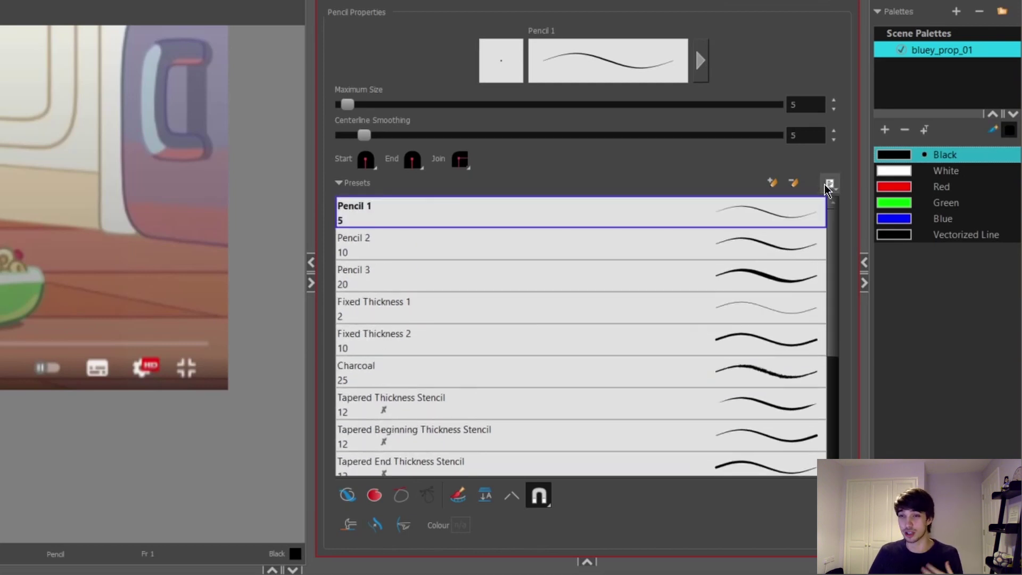
left_click(829, 183)
left_click(866, 304)
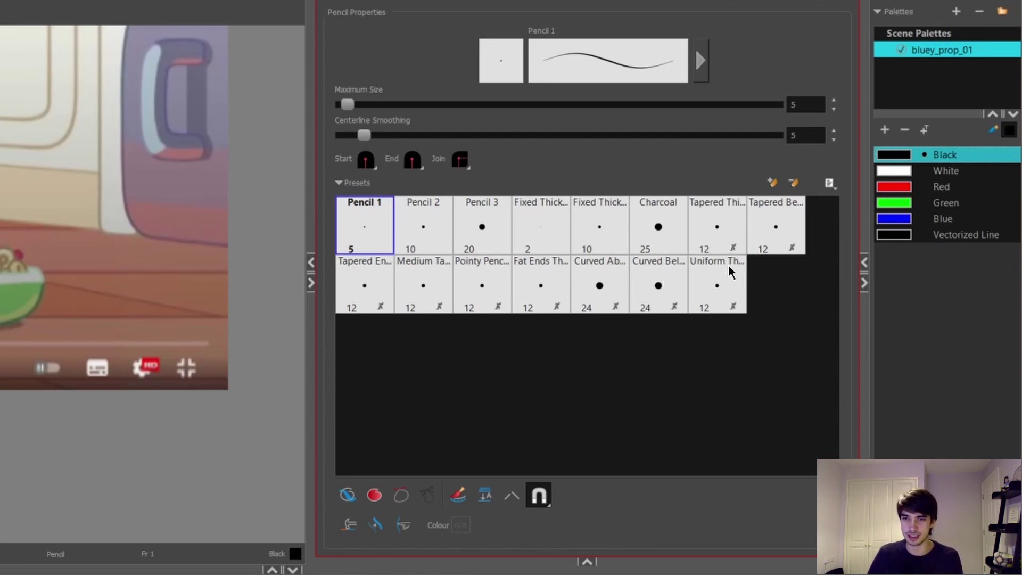
Step: Create a new pencil preset named 'Bluey_outline' from the Uniform Thickness Stencil preset
left_click(726, 294)
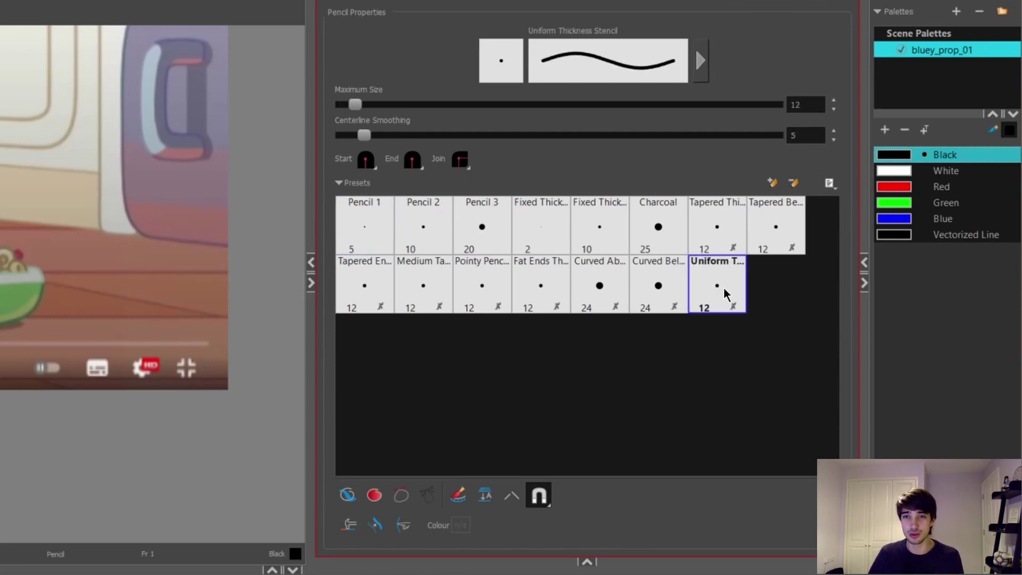
left_click(773, 184)
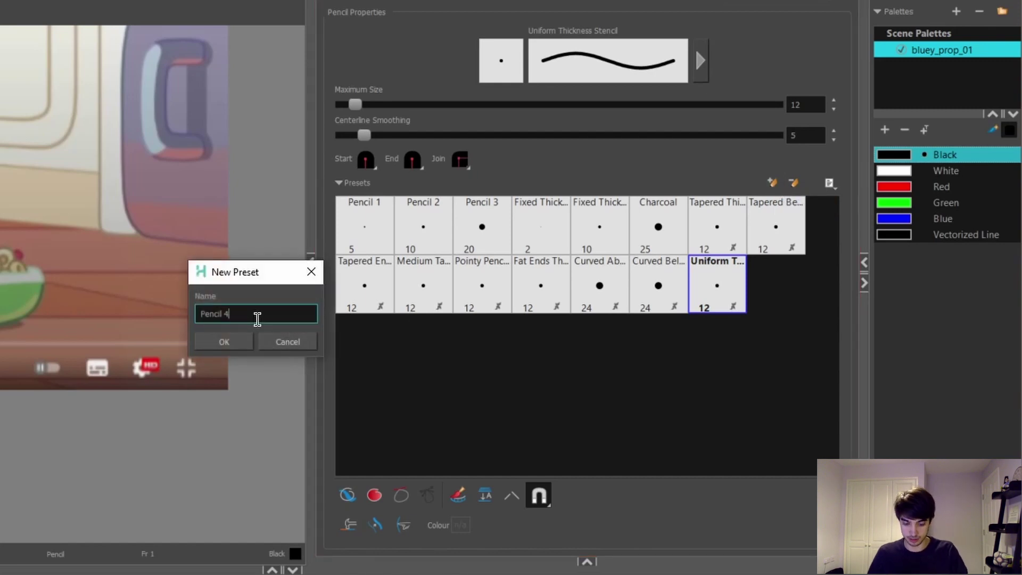
key("BackSpace")
key("BackSpace")
key("BackSpace")
key("BackSpace")
key("BackSpace")
key("BackSpace")
key("BackSpace")
key("BackSpace")
type("Bluey_outline")
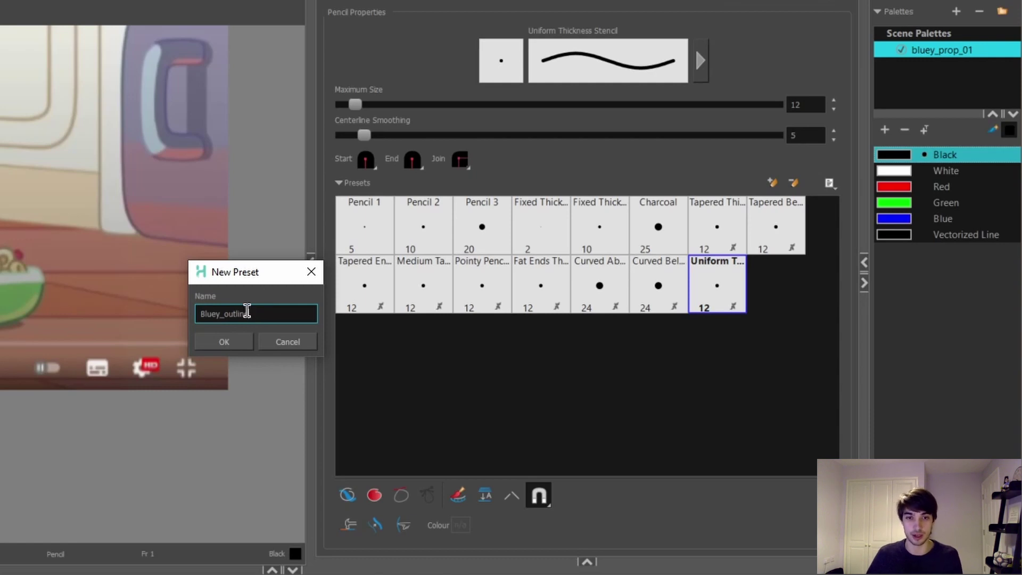
left_click(223, 345)
left_click(755, 70)
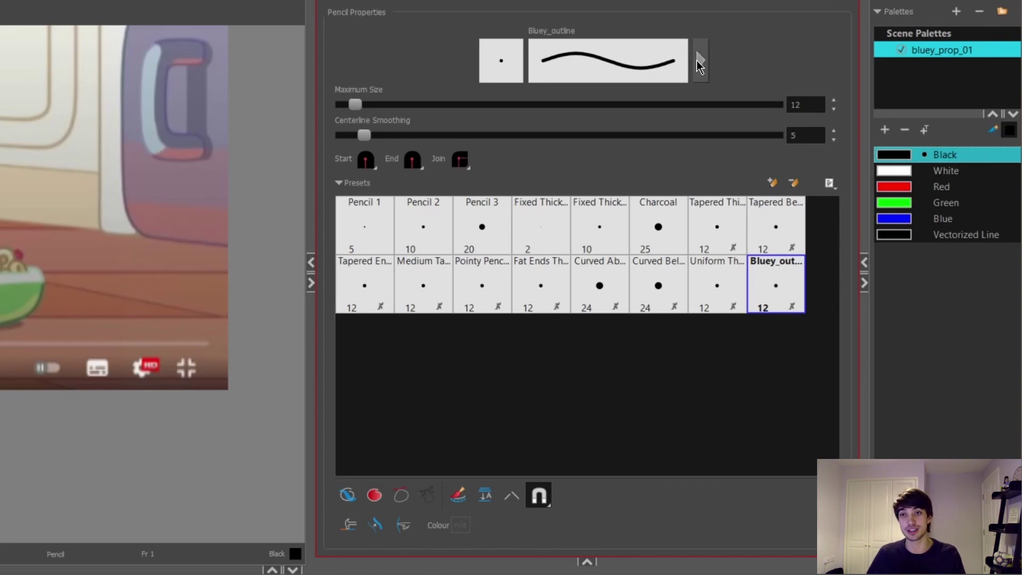
Step: Open Pencil Properties for Bluey_outline and set Maximum Size to 6
left_click(699, 61)
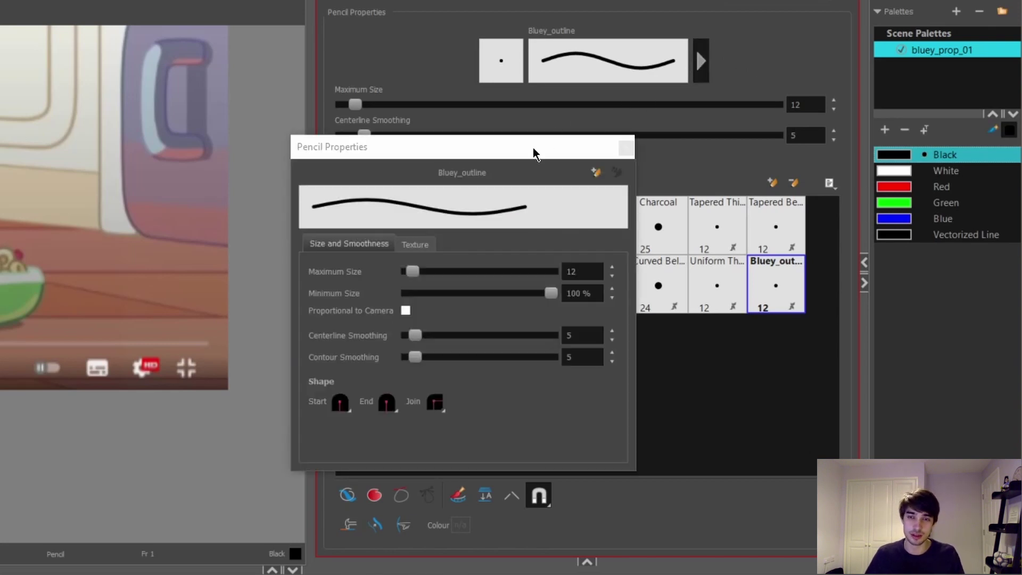
left_click_drag(533, 154, 501, 118)
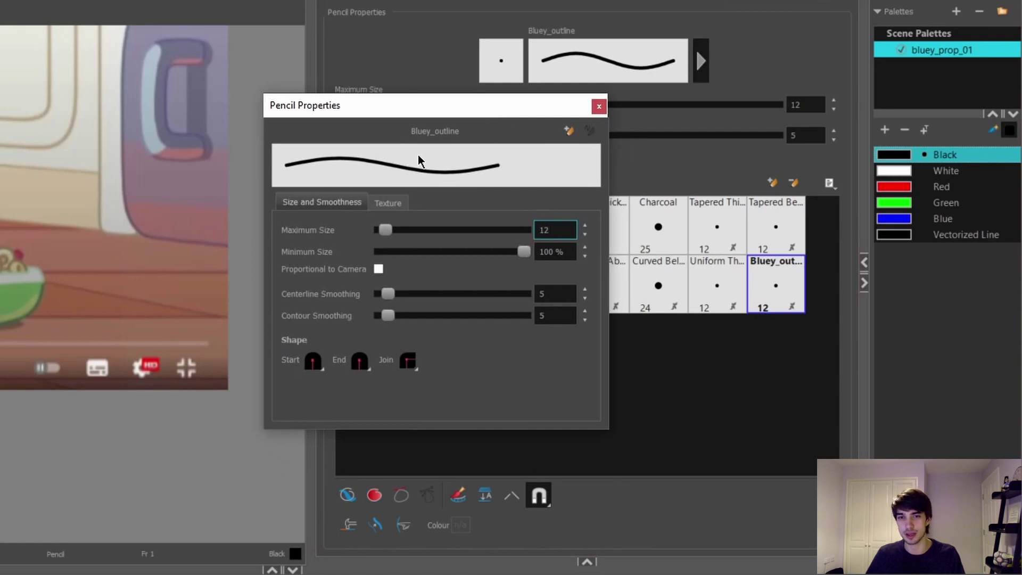
left_click(388, 202)
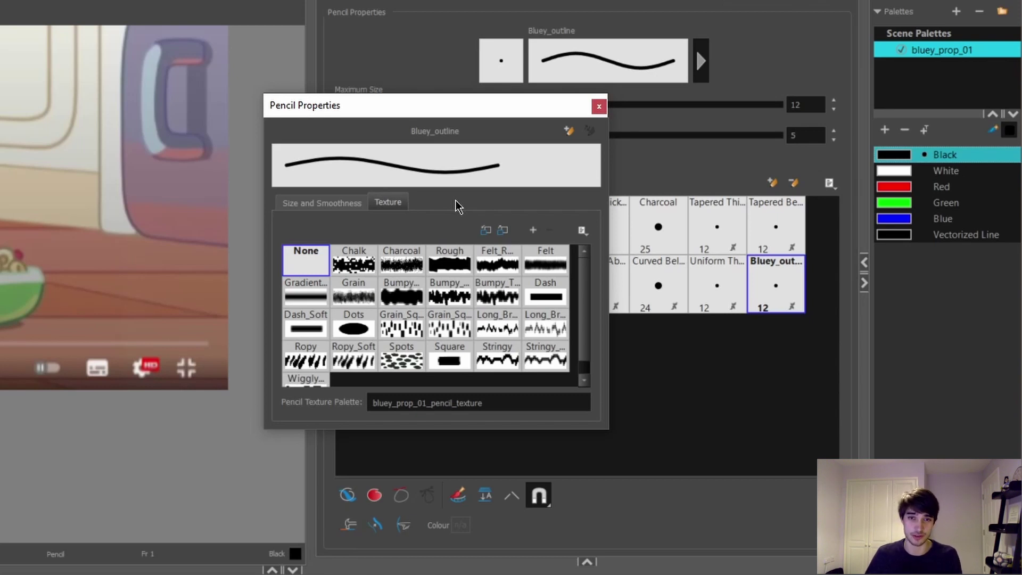
left_click(324, 204)
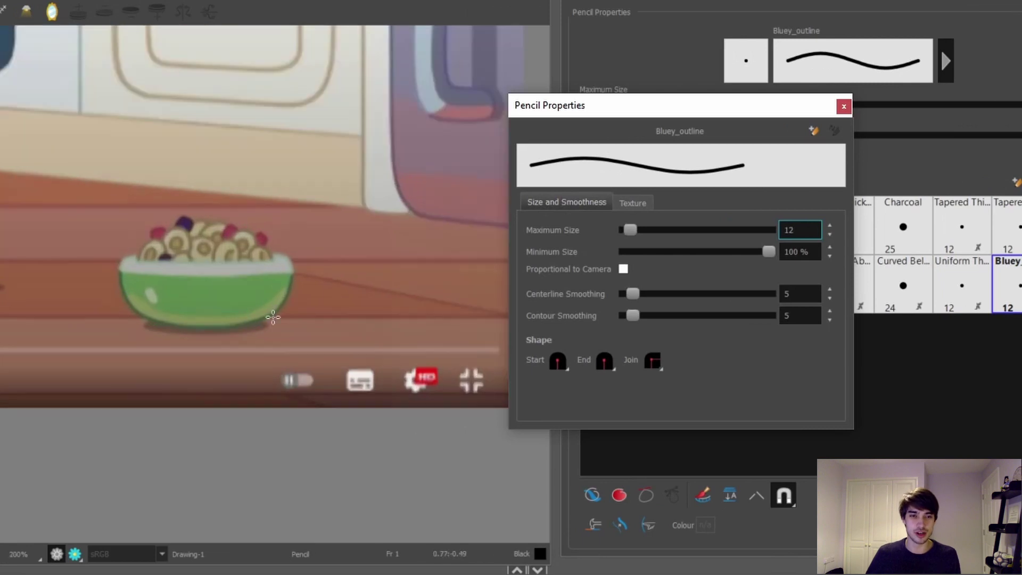
scroll(273, 318, "up", 2)
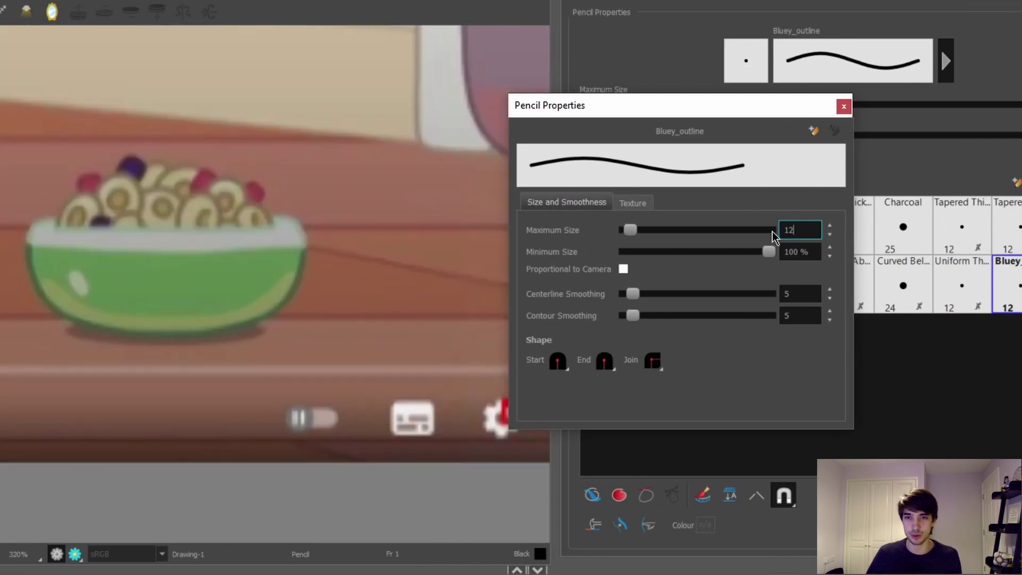
key("BackSpace")
key("BackSpace")
type("5")
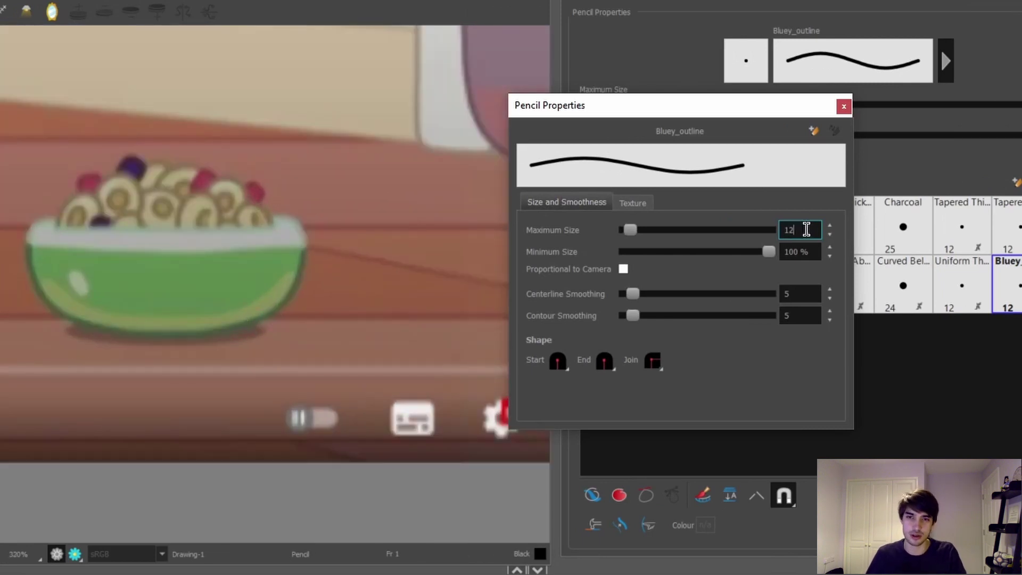
key("BackSpace")
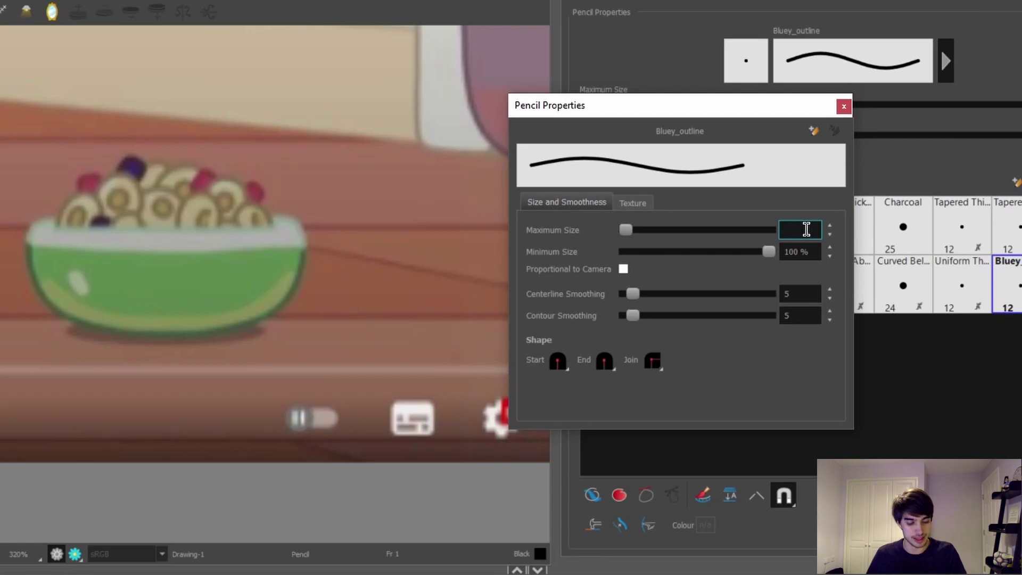
type("6")
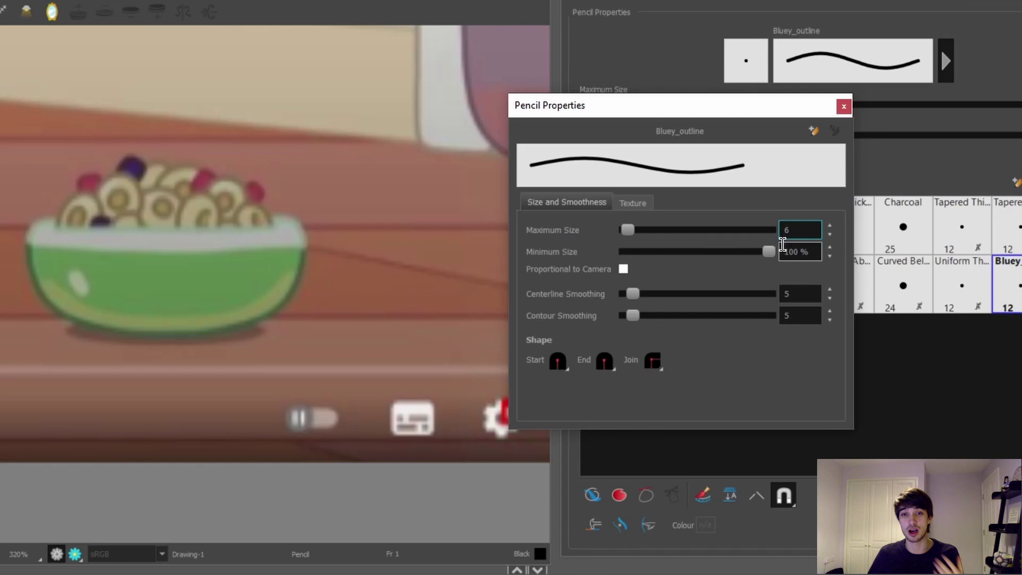
Step: Set Centerline Smoothing and Contour Smoothing both to 10
left_click(800, 293)
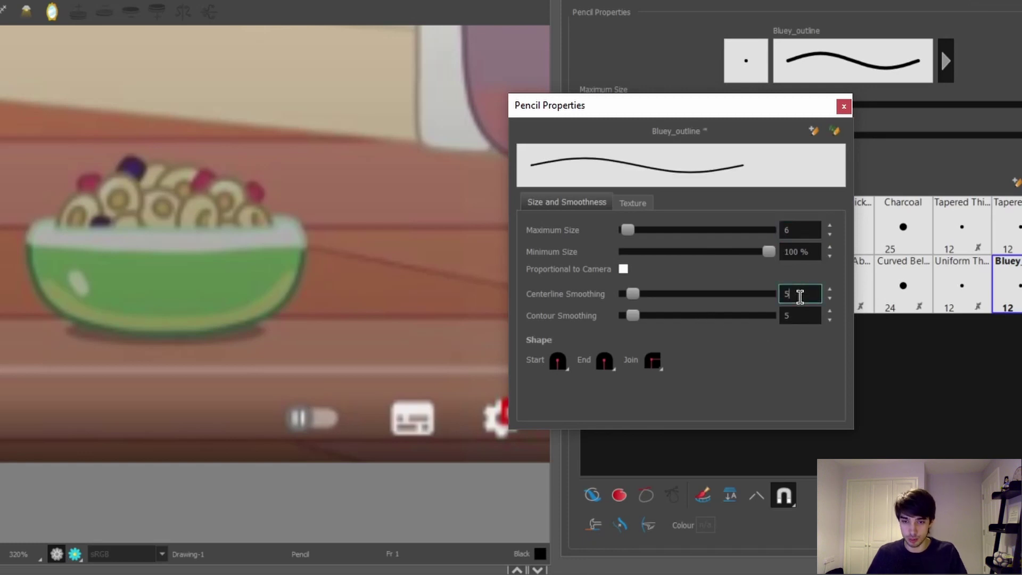
key("BackSpace")
type("10")
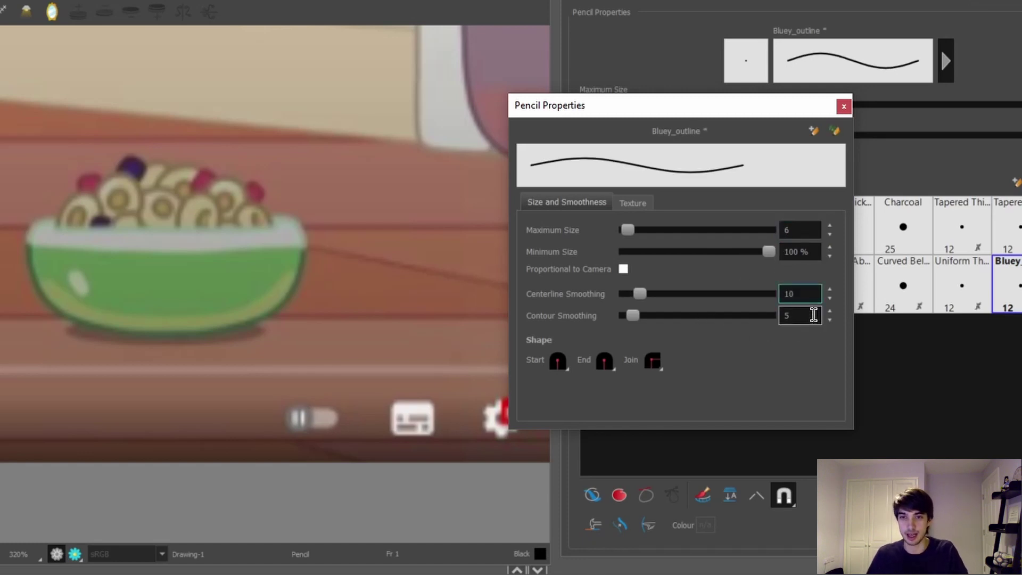
left_click(813, 315)
key("BackSpace")
type("10")
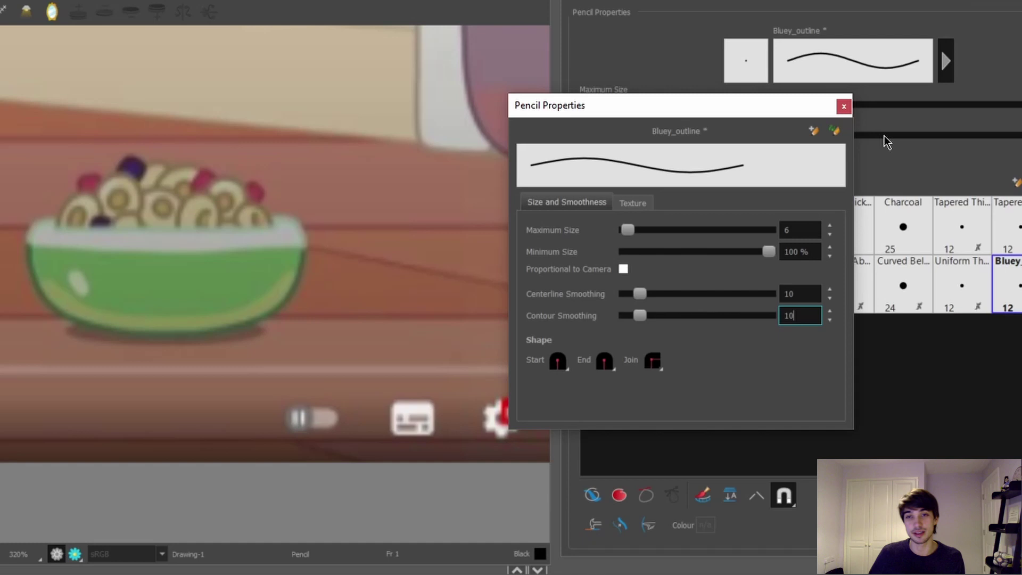
Step: Update the Bluey_outline preset with size 6, close Pencil Properties, and show the shape tools
left_click(834, 129)
left_click(844, 105)
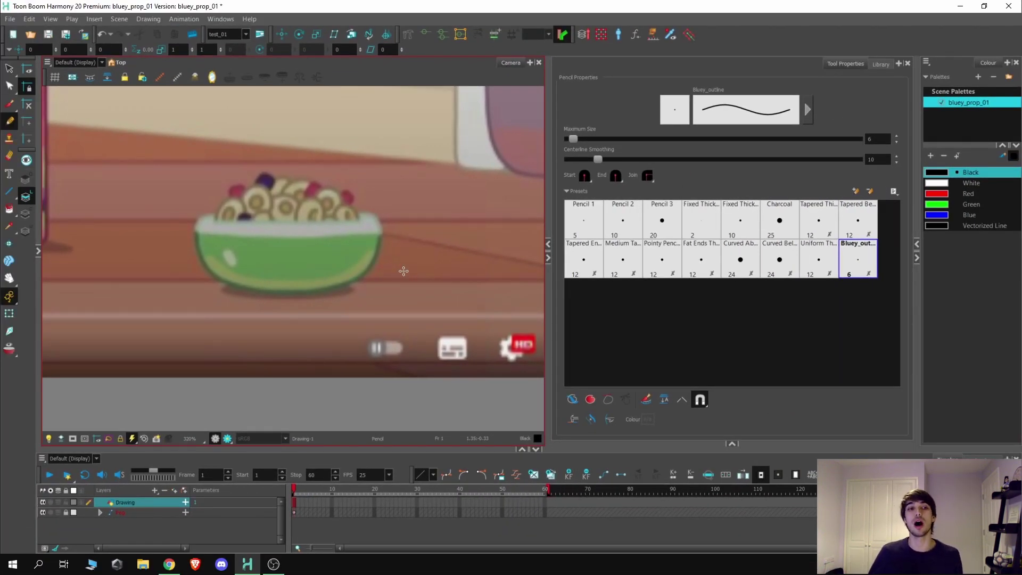
scroll(403, 271, "down", 2)
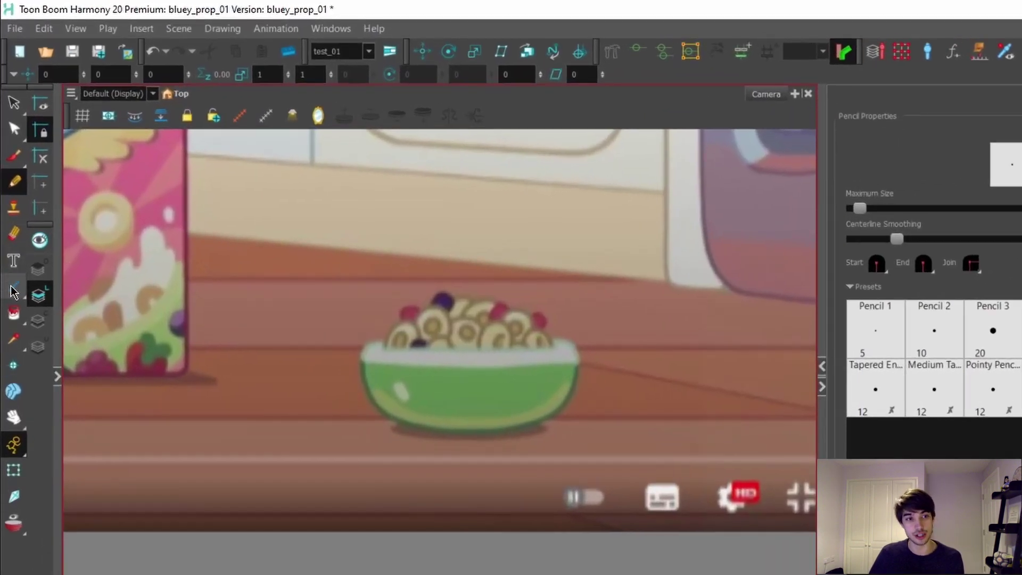
left_click(12, 290)
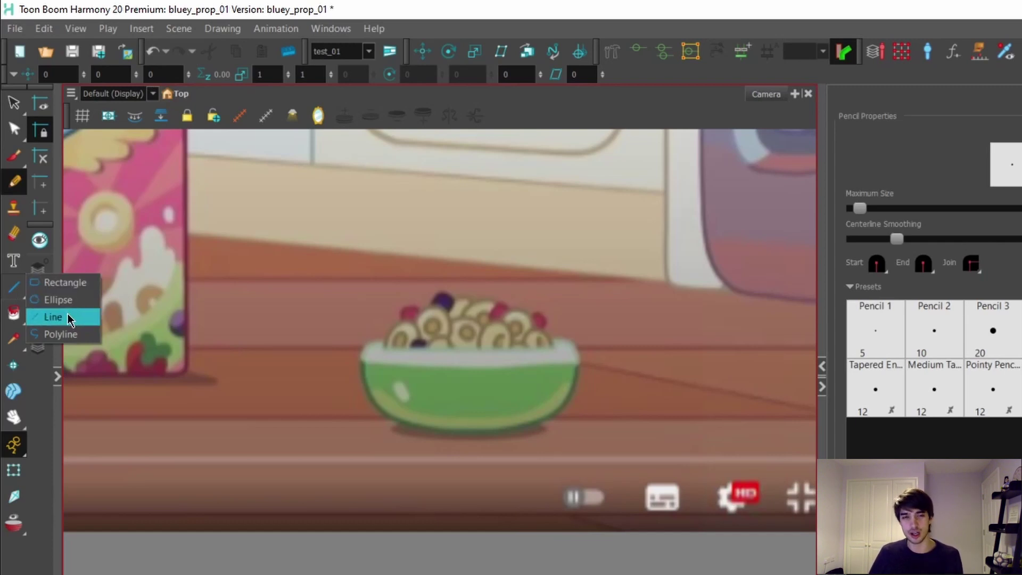
Step: Choose the Line tool and zoom the Camera view in on the bowl
left_click(54, 316)
scroll(475, 380, "up", 1)
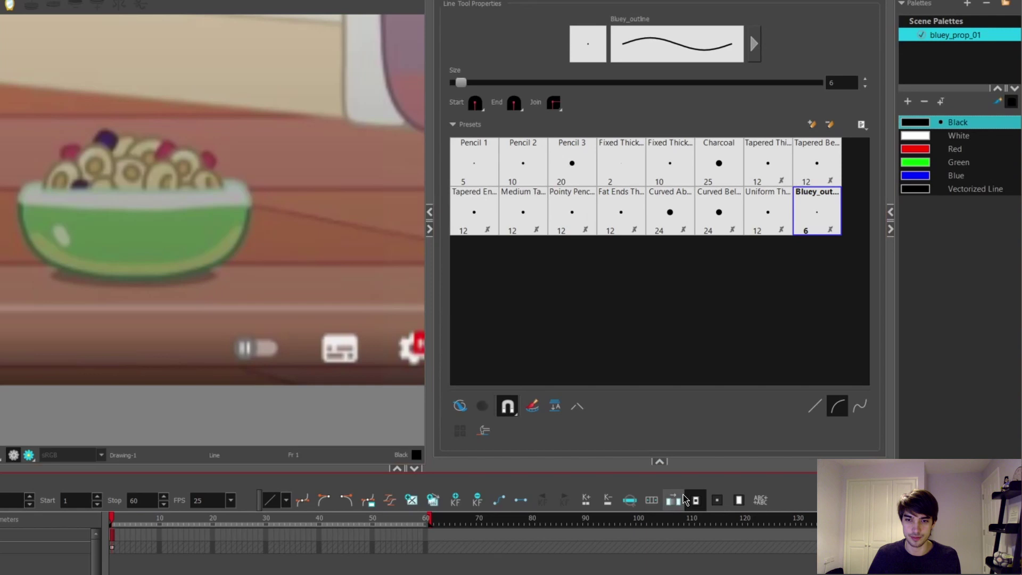
scroll(160, 218, "up", 2)
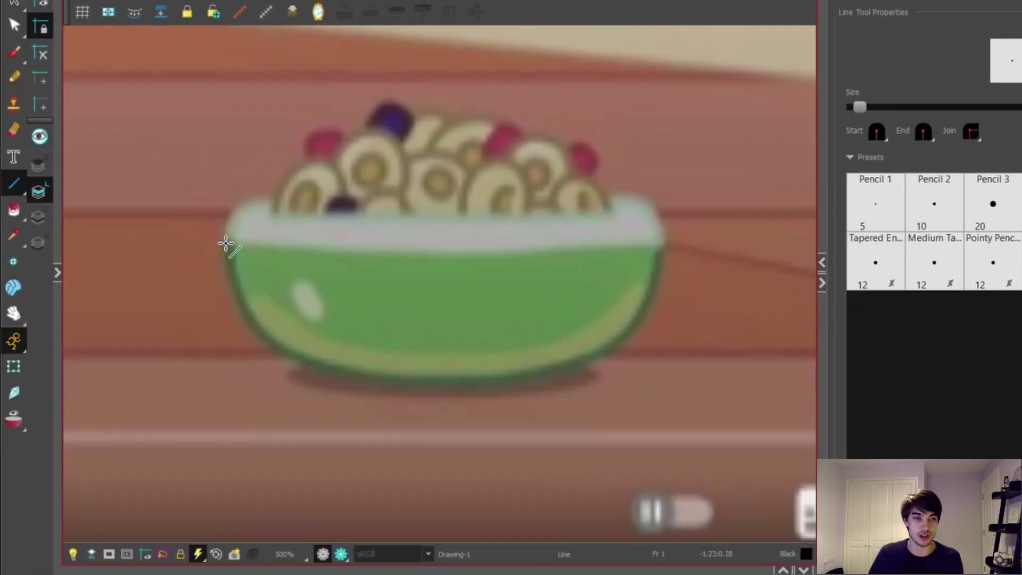
Step: Draw a black line across the bowl's rim and bend it into a bowl-shaped curve
left_click_drag(225, 243, 663, 243)
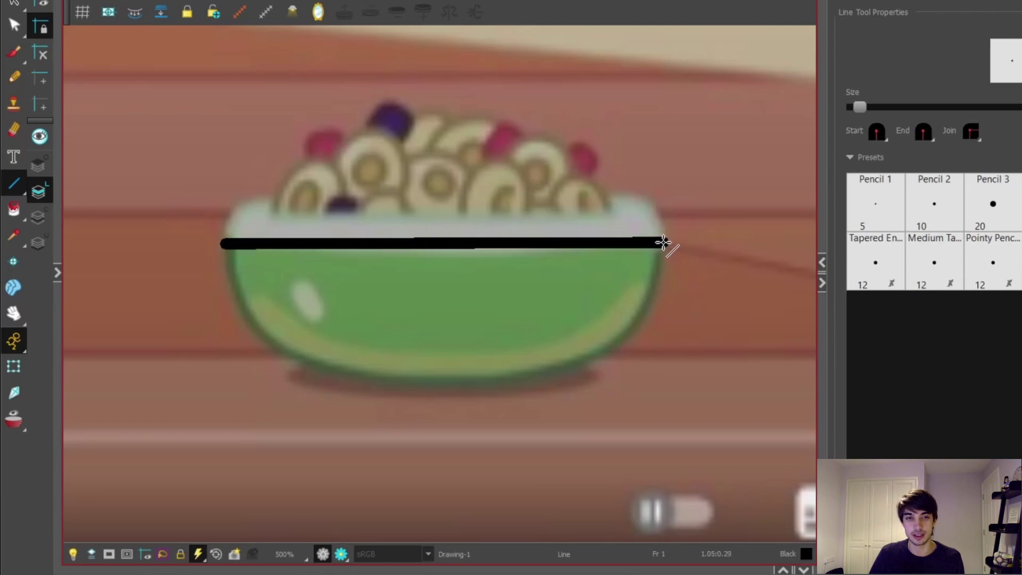
left_click_drag(543, 243, 543, 190)
left_click_drag(458, 85, 428, 519)
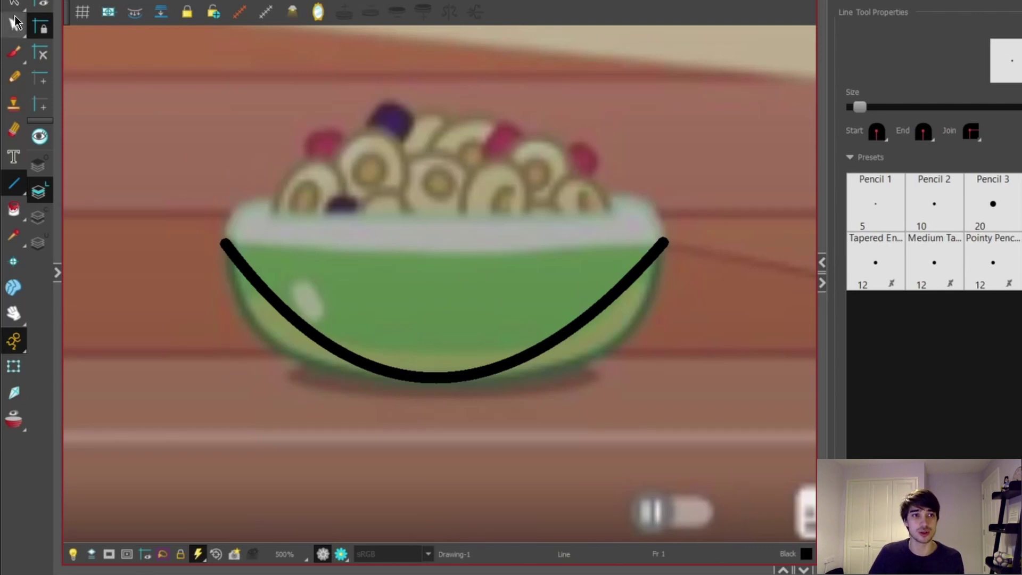
Step: Reshape the curve's left and right sides with the Contour Editor to follow the bowl
left_click(15, 22)
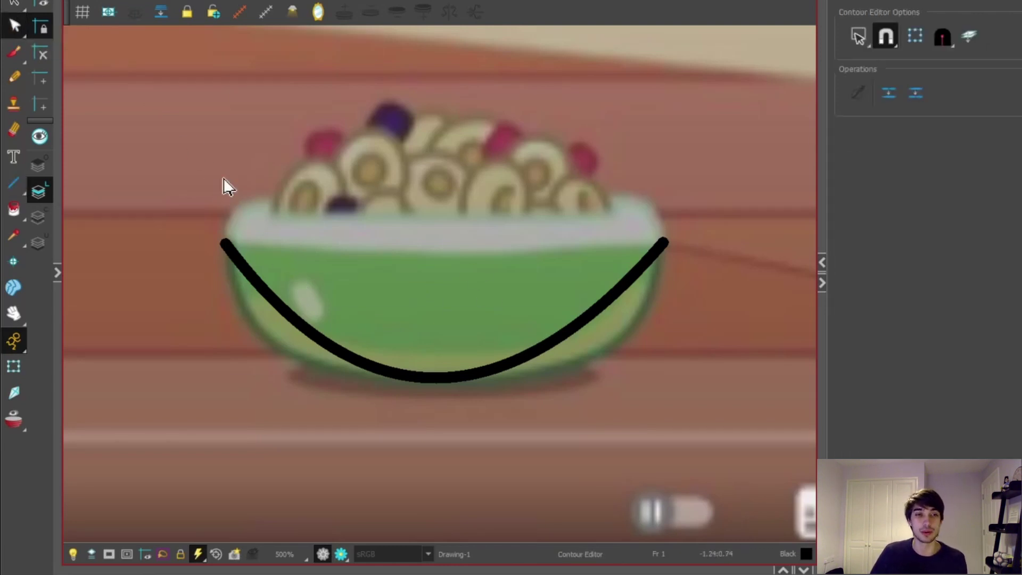
left_click(227, 248)
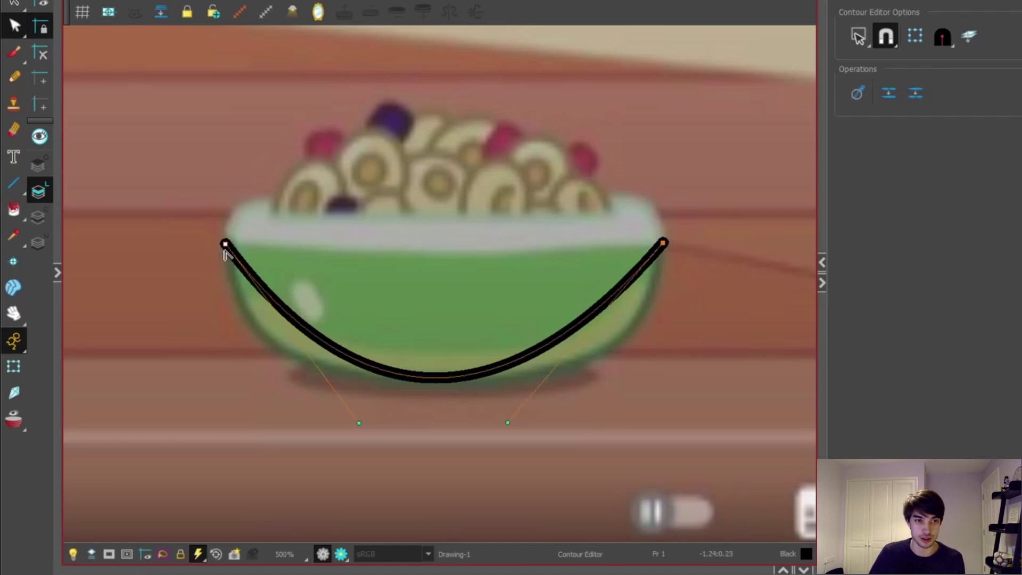
mouse_move(359, 423)
left_mouse_down()
mouse_move(267, 448)
mouse_move(235, 432)
left_mouse_up()
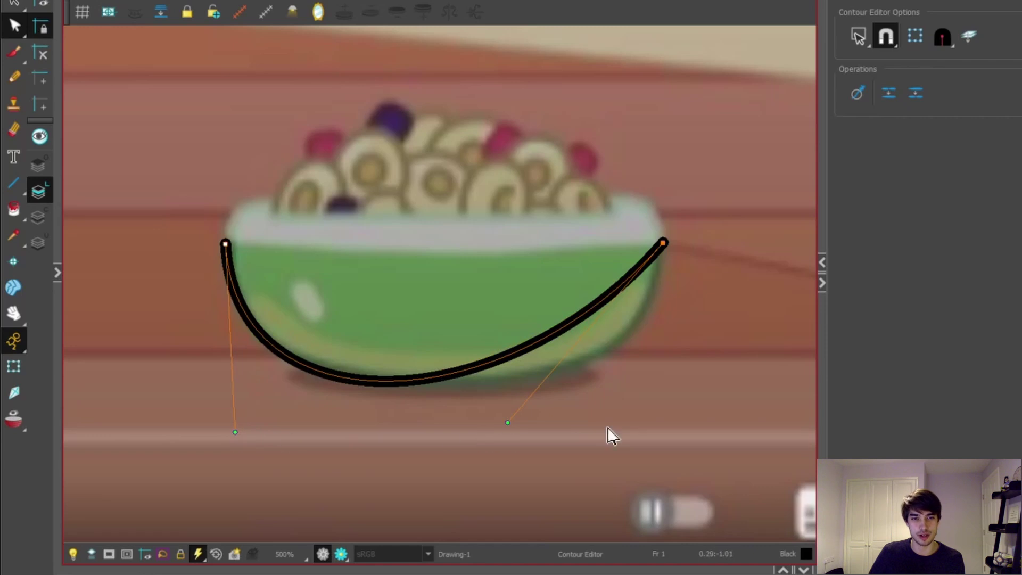
left_click_drag(508, 423, 663, 434)
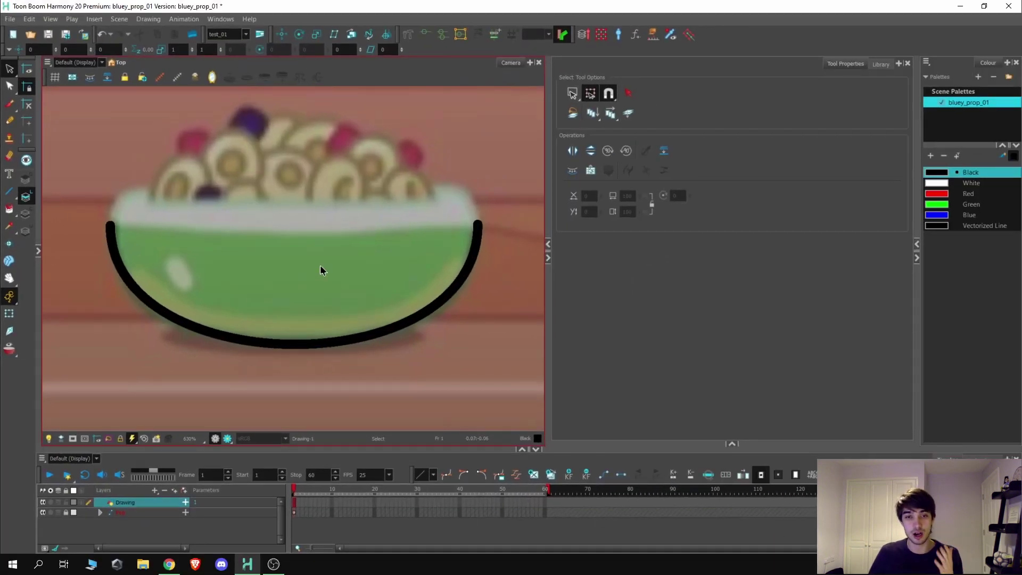
Step: Add a Transparency node via the 'tran' search and connect it below Composite_1
left_click(628, 294)
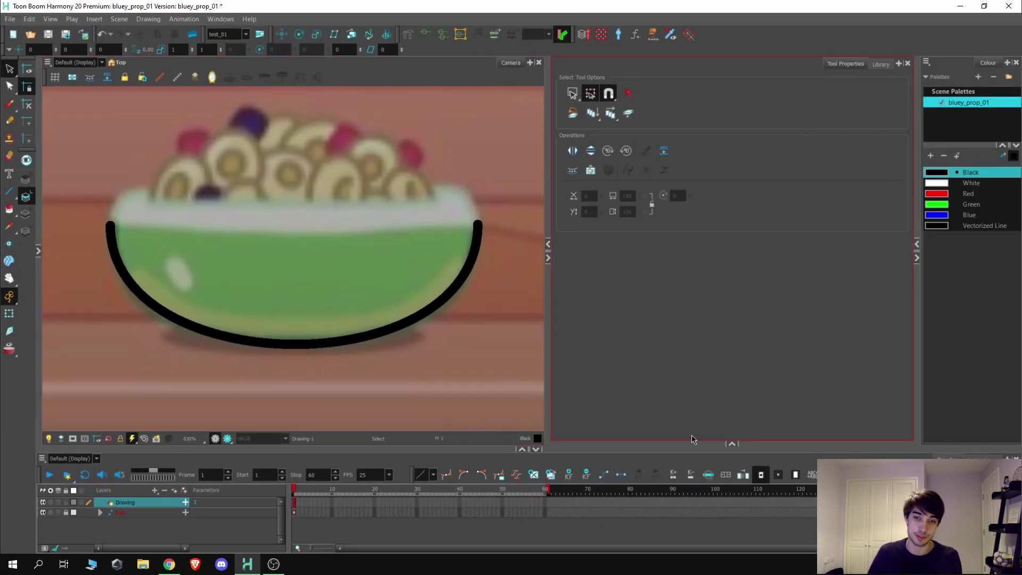
left_click(734, 444)
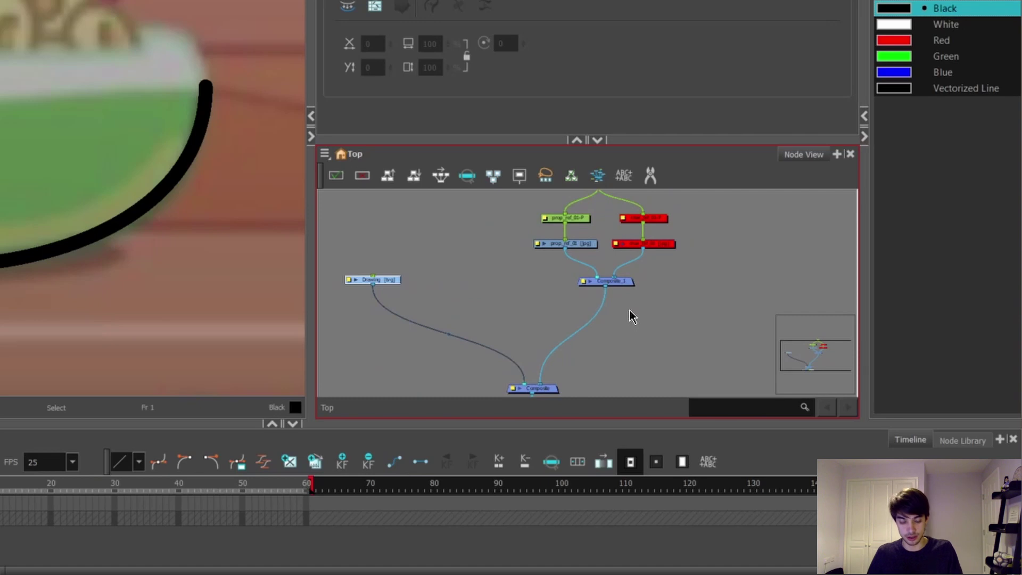
key("Tab")
type("tran")
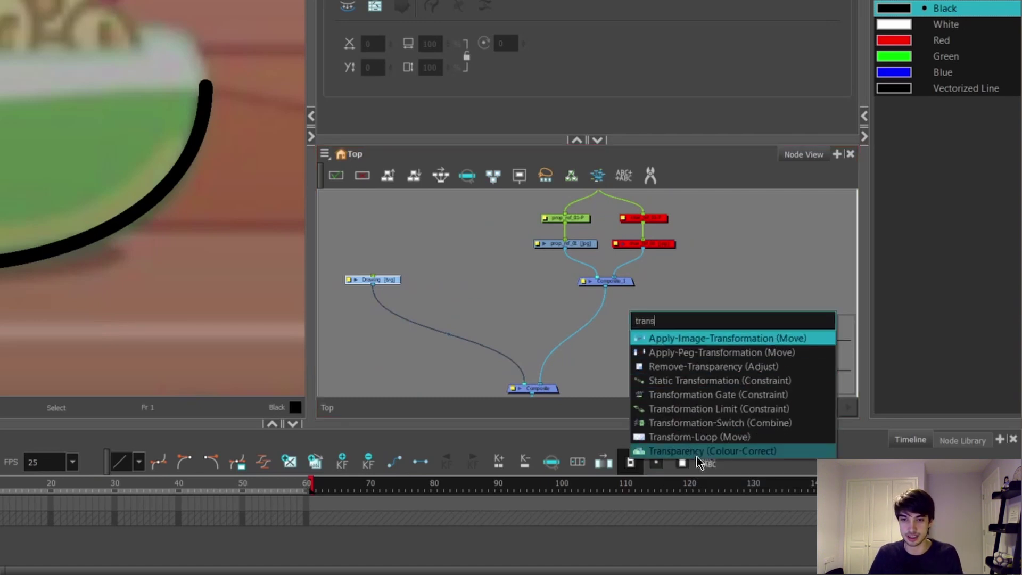
left_click(697, 451)
scroll(556, 306, "up", 2)
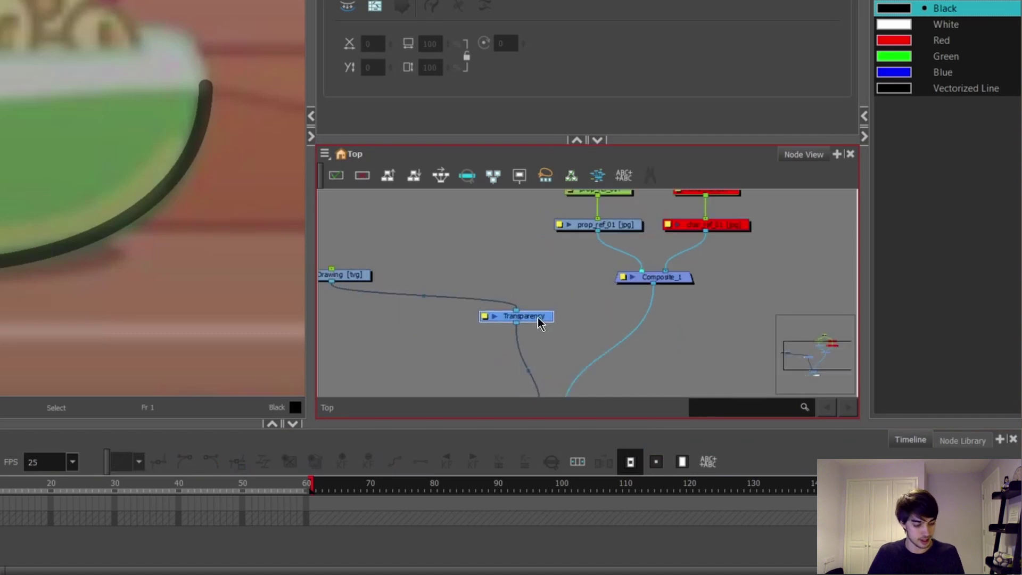
mouse_move(538, 322)
left_mouse_down()
mouse_move(535, 304)
mouse_move(504, 285)
mouse_move(520, 272)
mouse_move(664, 340)
left_mouse_up()
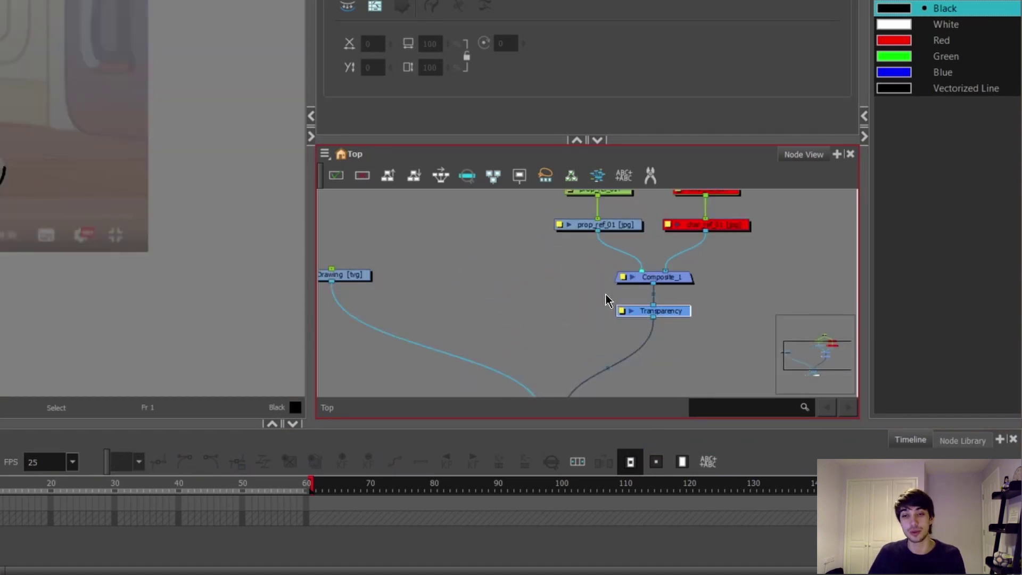
scroll(644, 318, "up", 2)
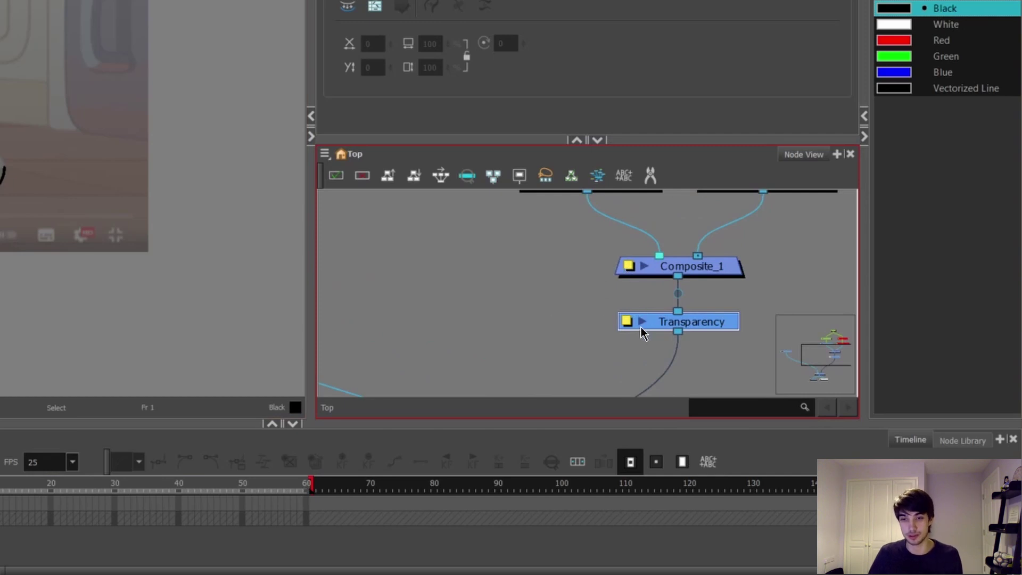
Step: Set the Transparency node's amount to 25 and close its layer properties
left_click(626, 322)
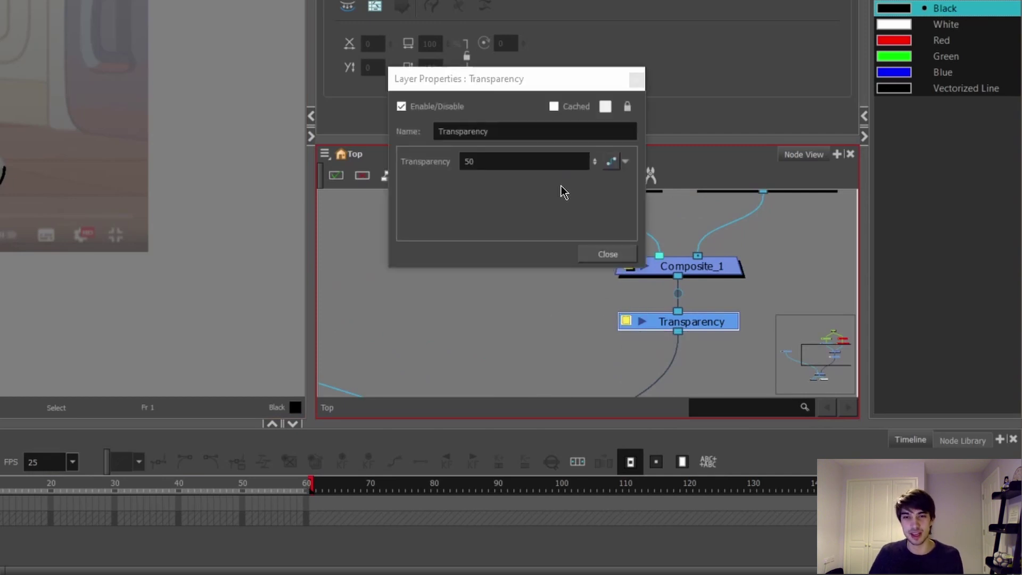
double_click(502, 160)
type("25")
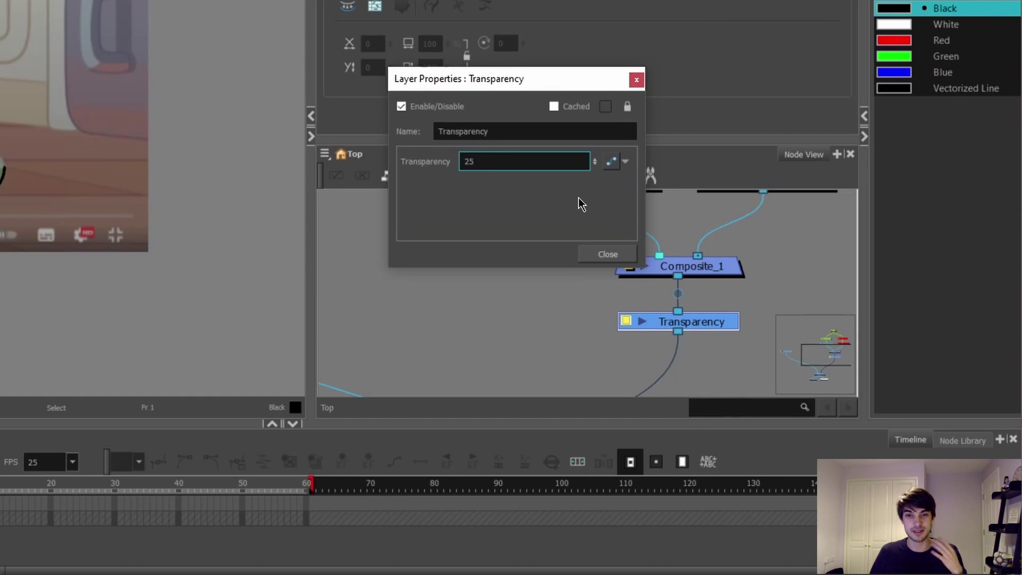
left_click(609, 257)
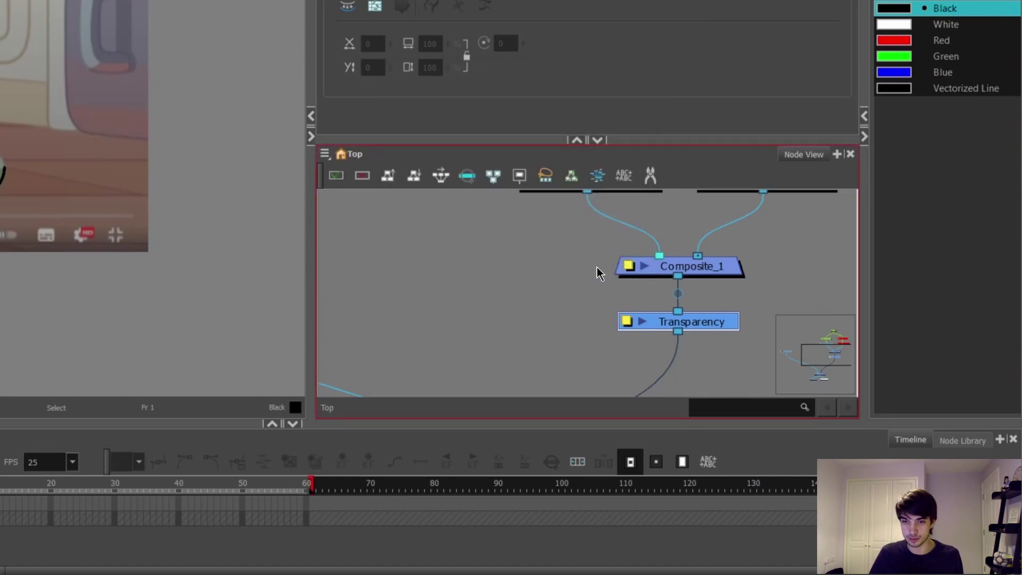
Step: Zoom the Node View out and verify the cable into the Composite node's input
scroll(580, 269, "down", 5)
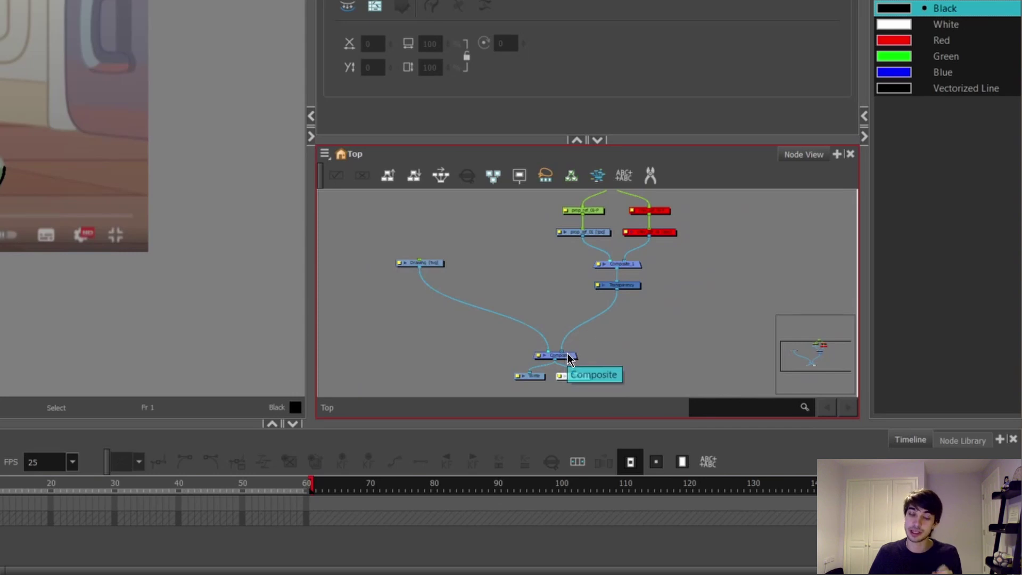
scroll(569, 360, "up", 5)
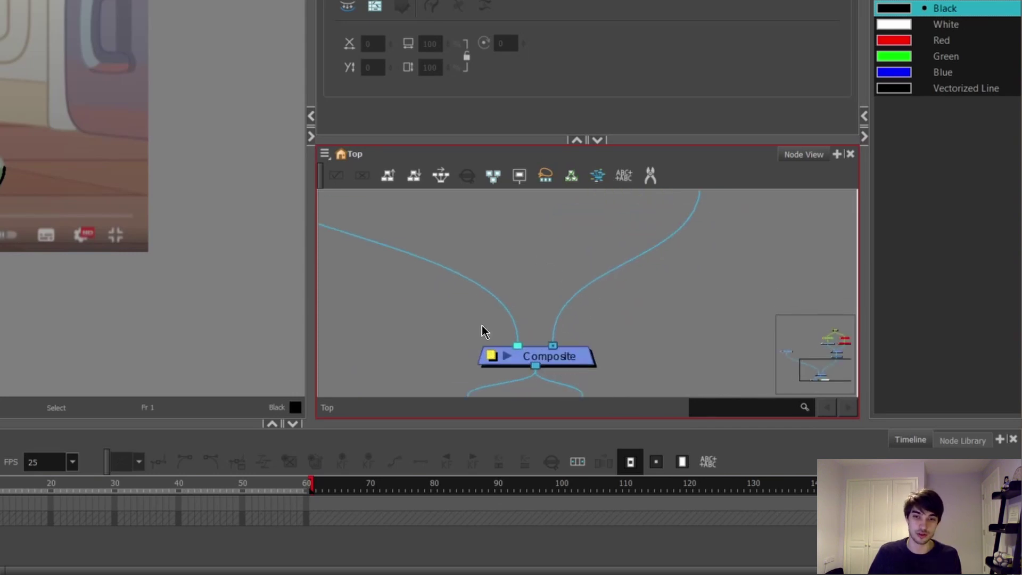
mouse_move(552, 347)
left_mouse_down()
mouse_move(531, 296)
mouse_move(520, 319)
mouse_move(554, 335)
left_mouse_up()
scroll(563, 328, "down", 3)
scroll(563, 328, "down", 2)
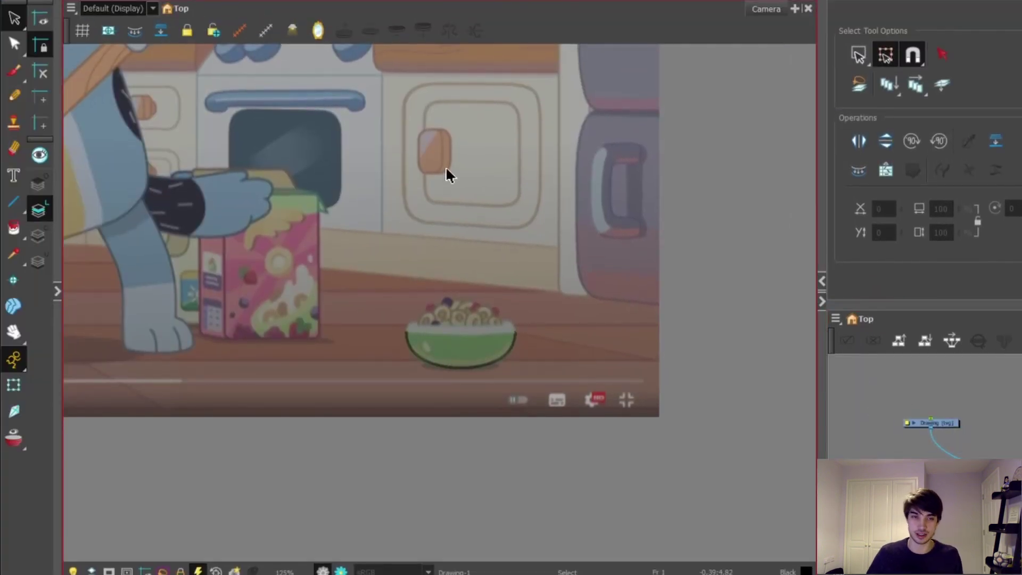
left_click_drag(598, 250, 398, 398)
scroll(446, 367, "up", 8)
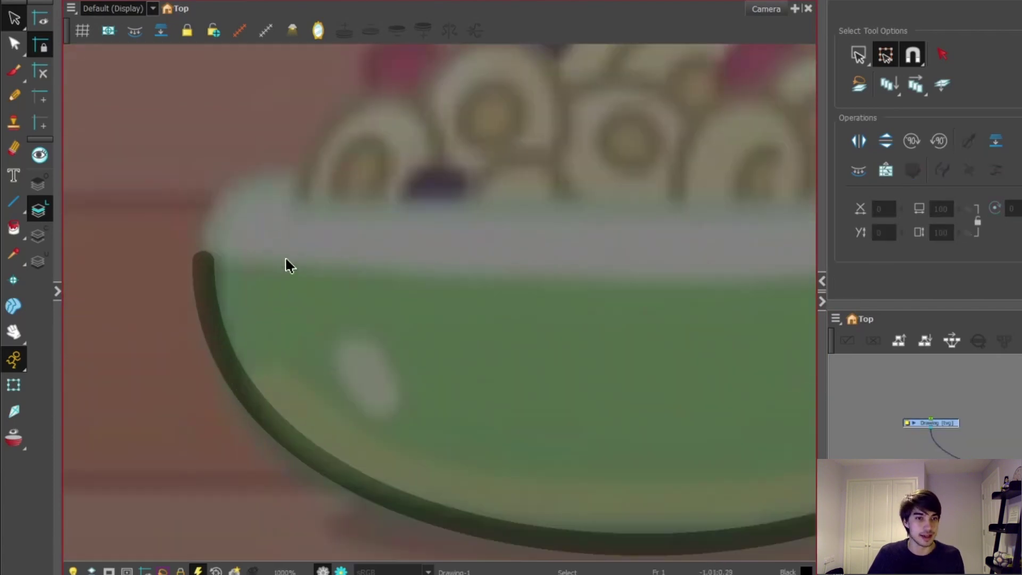
scroll(238, 241, "down", 2)
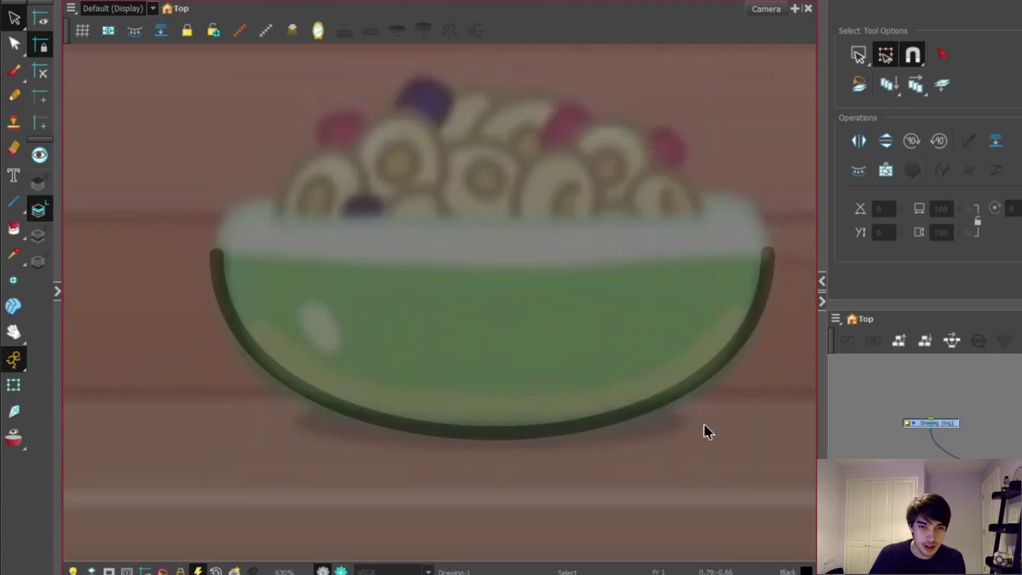
scroll(720, 376, "up", 3)
scroll(721, 376, "down", 2)
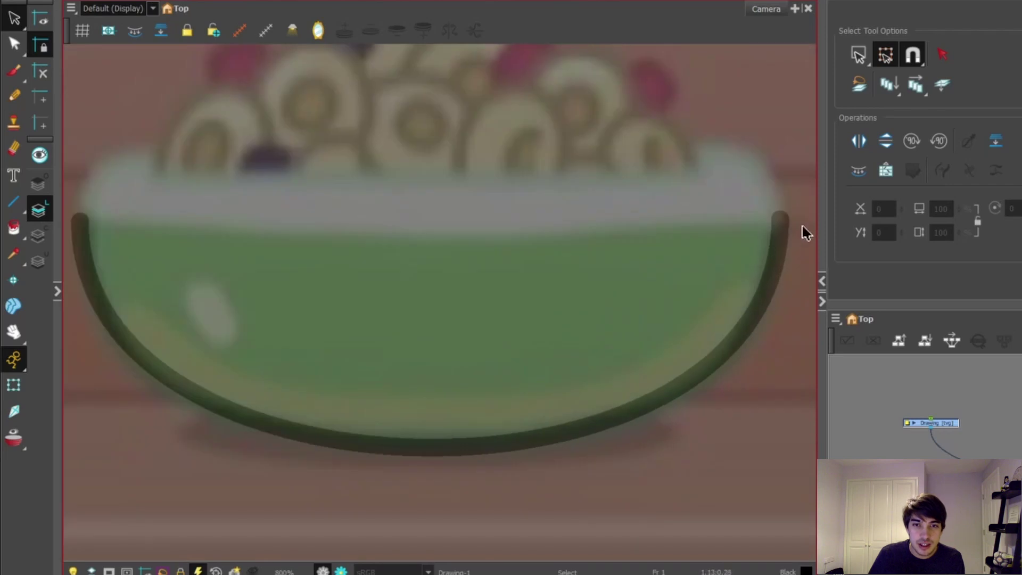
scroll(766, 258, "up", 1)
scroll(754, 269, "down", 4)
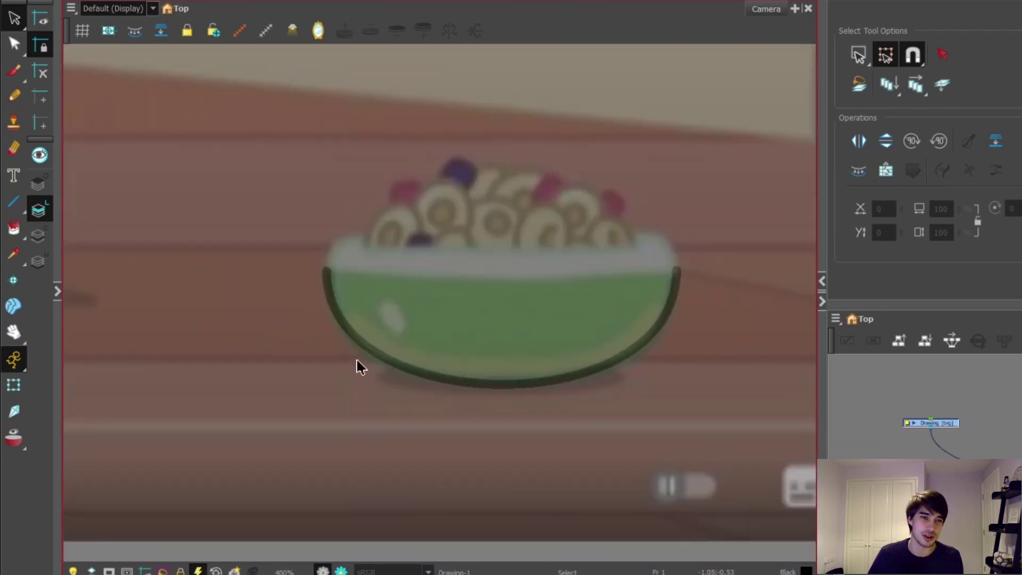
scroll(548, 281, "up", 1)
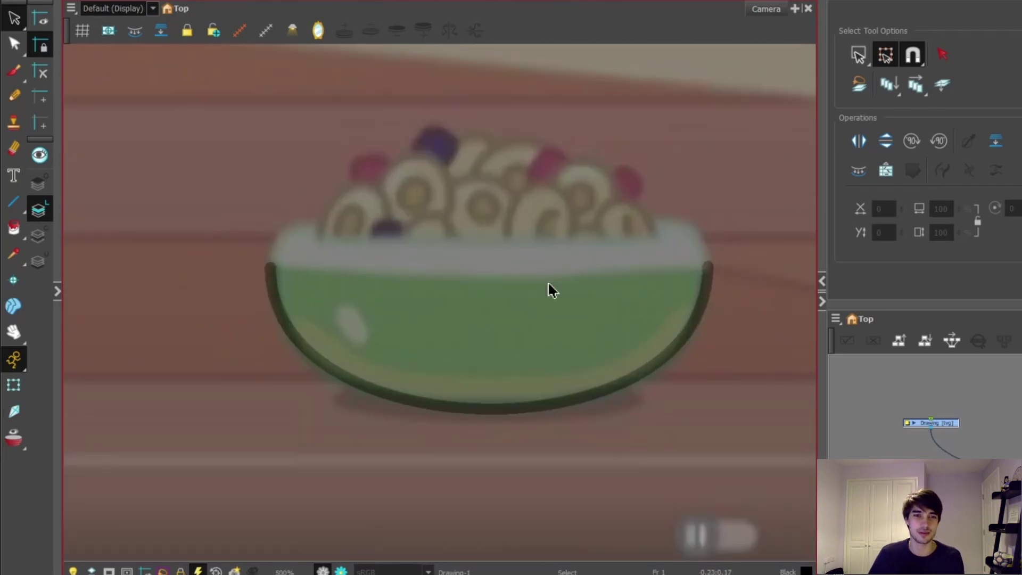
Step: Select the bowl outline stroke, lower its Maximum Size to 4, then deselect it
left_click(13, 20)
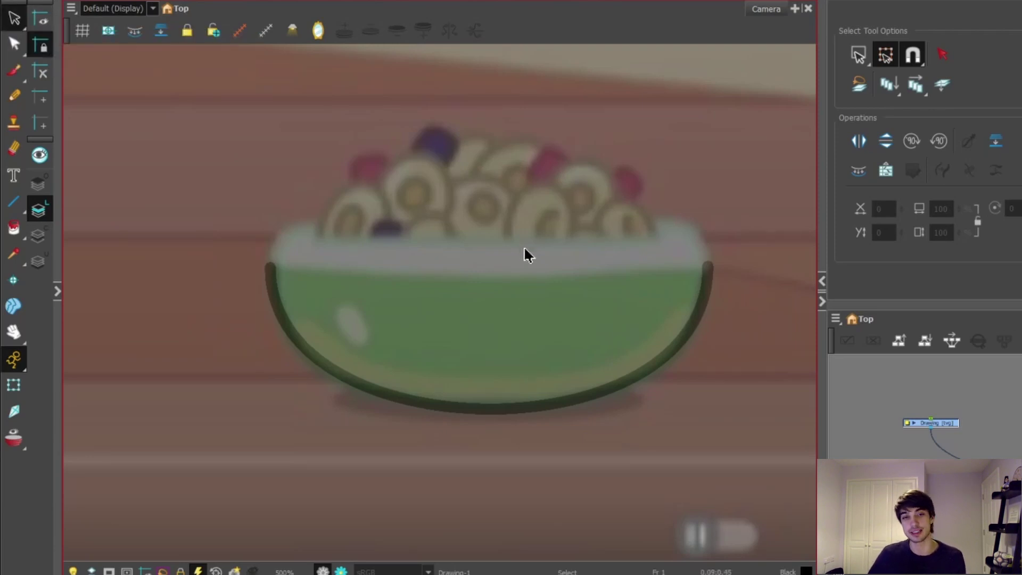
left_click_drag(525, 251, 561, 484)
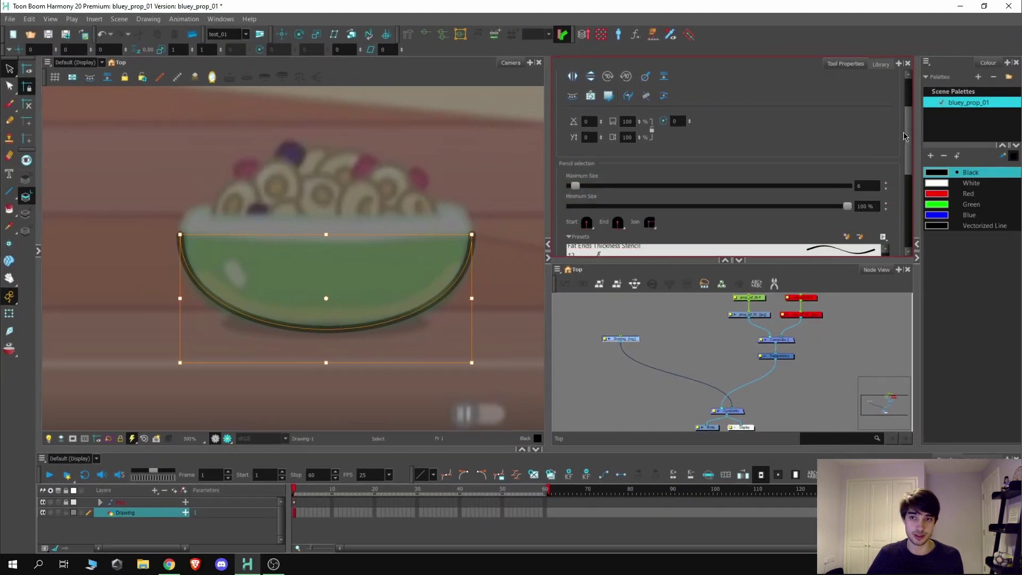
scroll(901, 151, "down", 2)
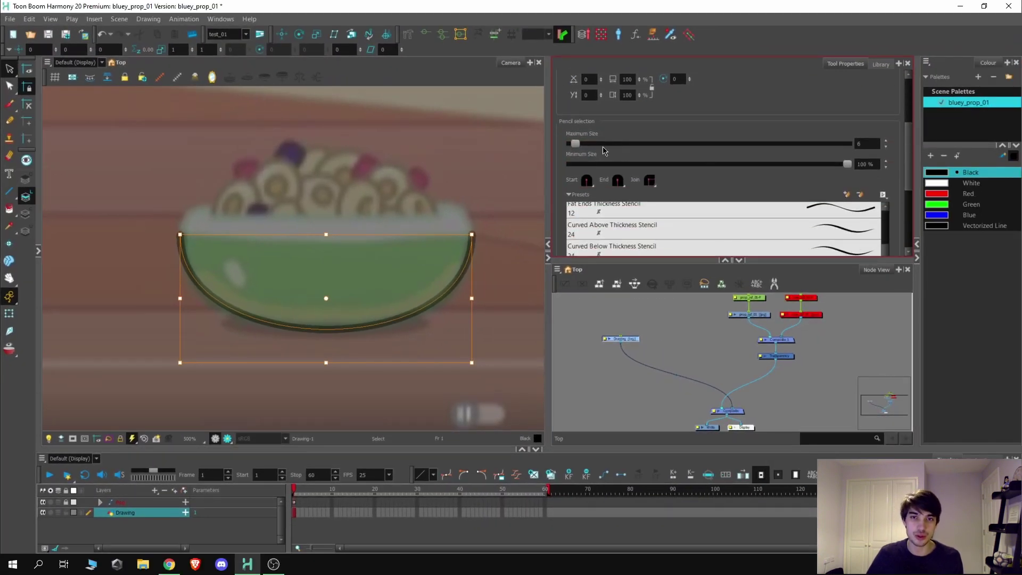
left_click_drag(574, 145, 575, 146)
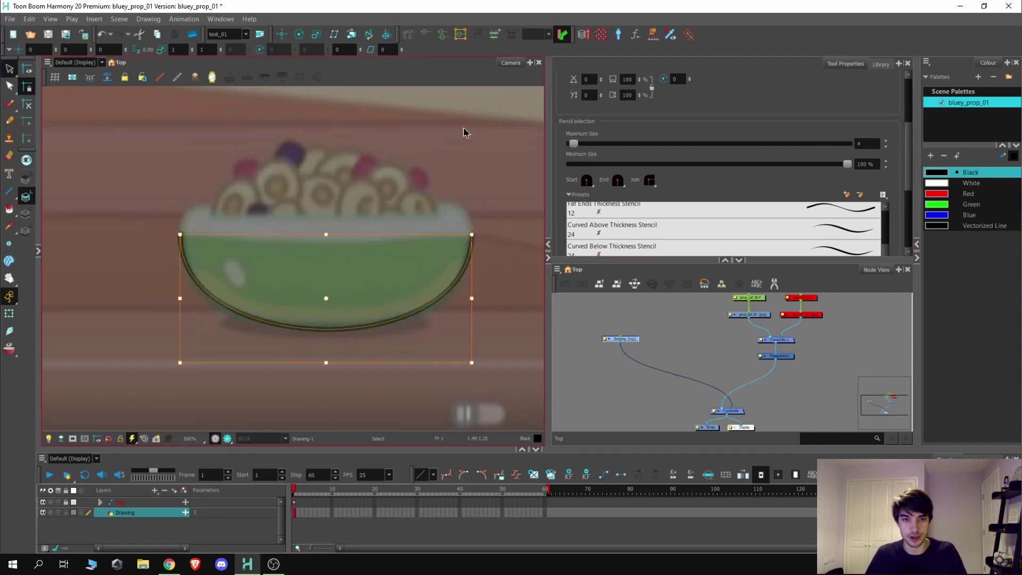
left_click(451, 168)
scroll(155, 291, "up", 1)
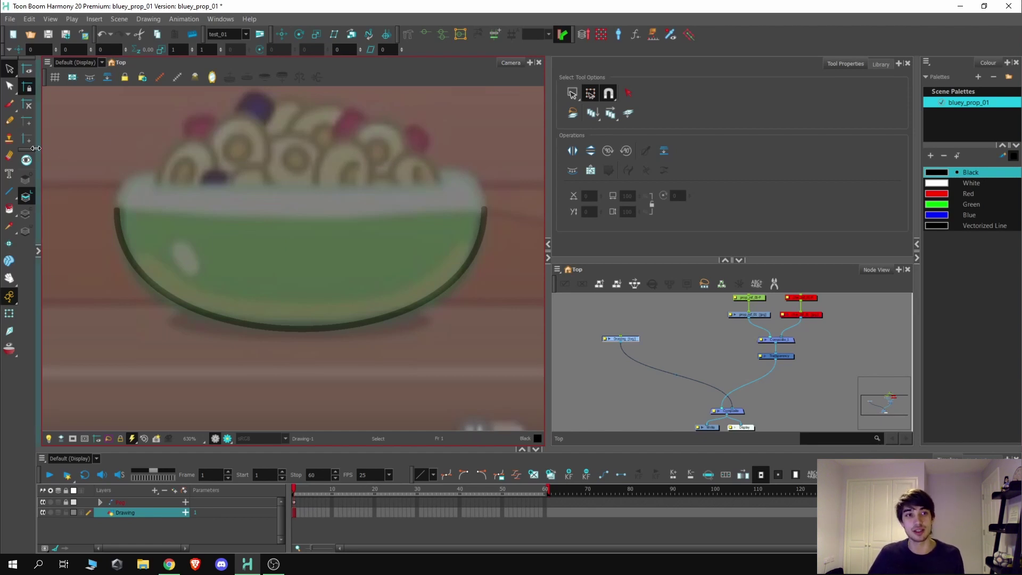
Step: With the Pencil tool, set the Bluey_outline preset's Maximum Size to 4 in Pencil Properties
left_click(10, 122)
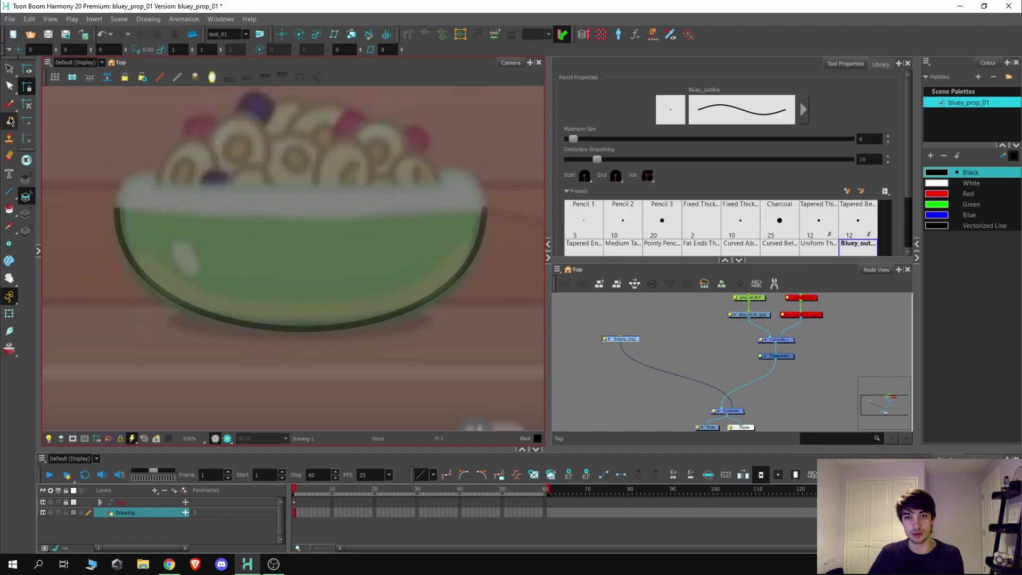
scroll(905, 160, "down", 2)
scroll(905, 160, "down", 1)
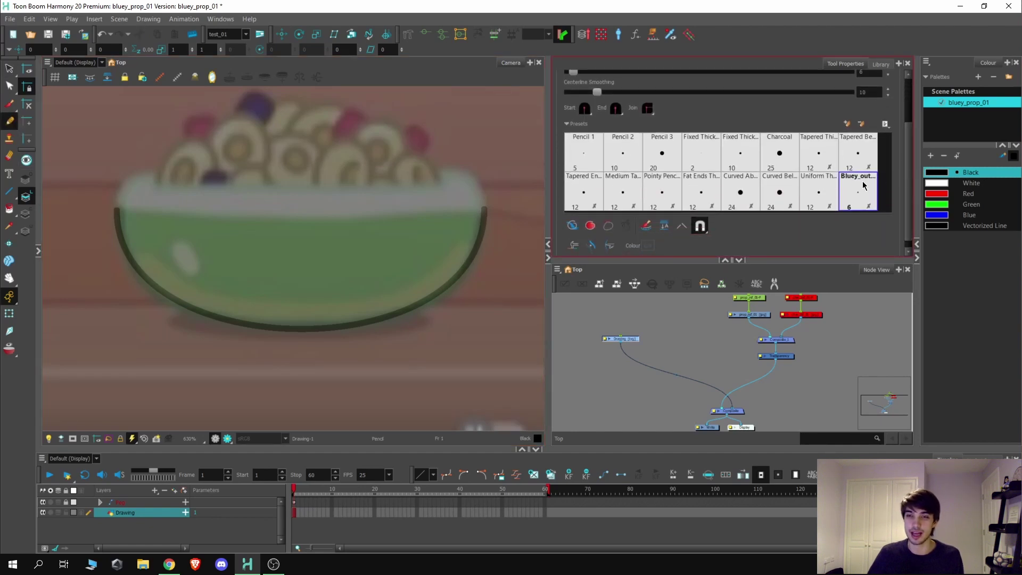
left_click(743, 260)
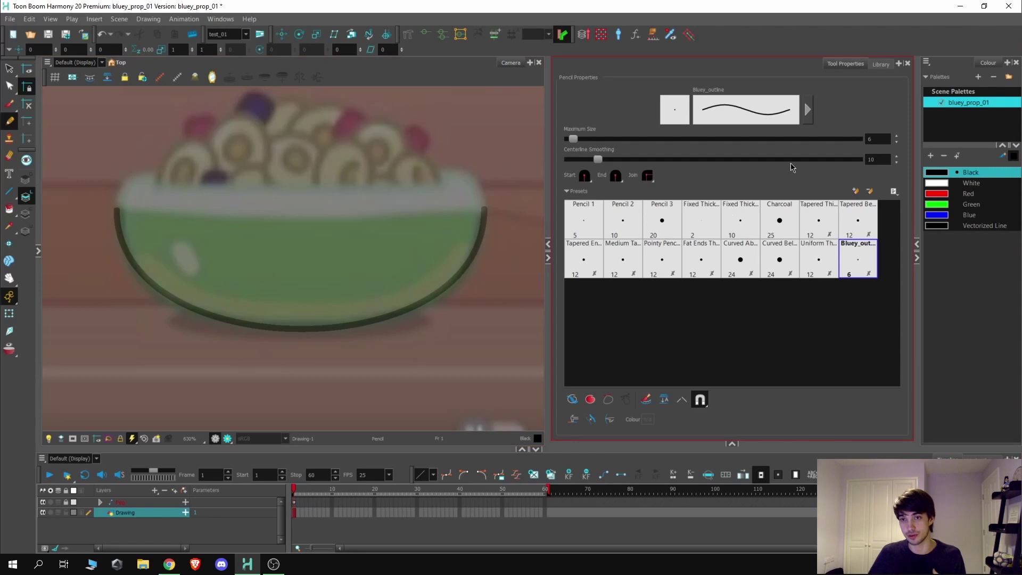
left_click(809, 109)
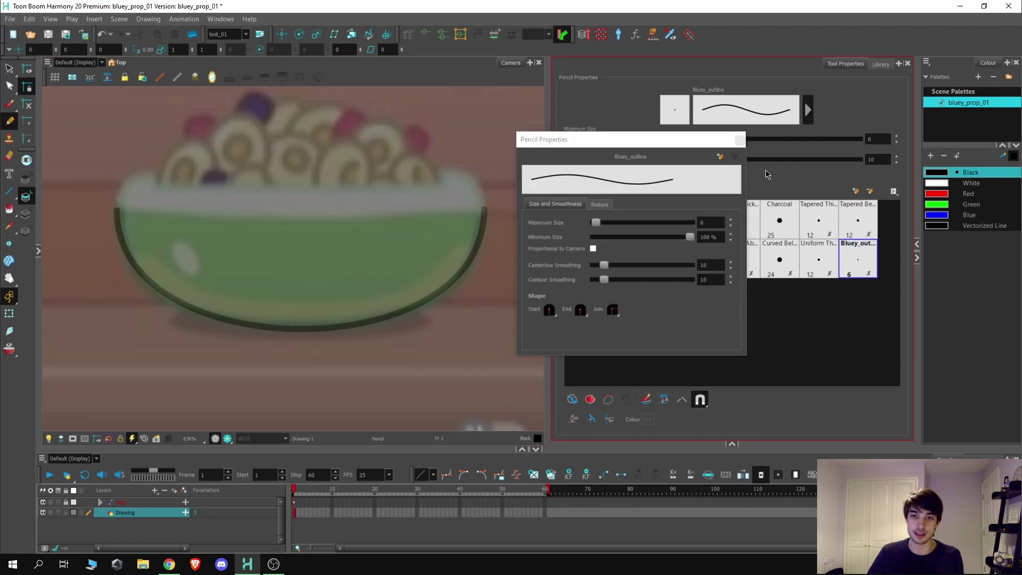
left_click(714, 222)
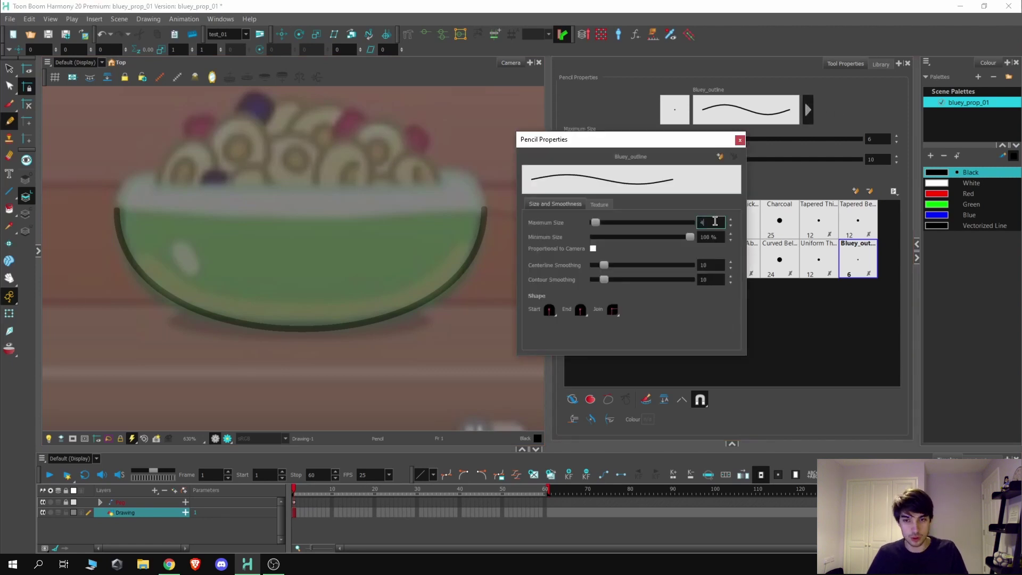
key("Return")
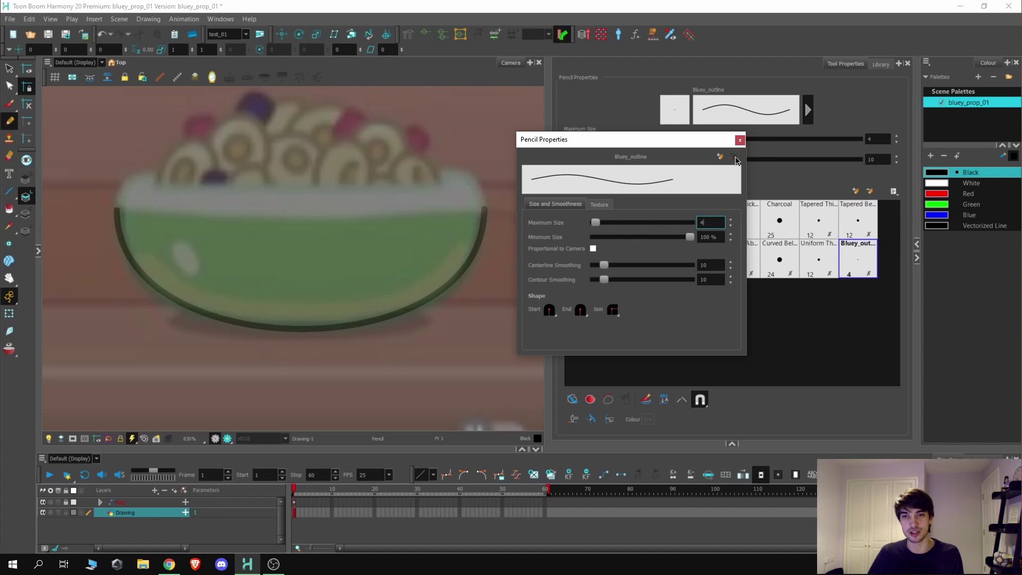
left_click(739, 140)
key("alt+s")
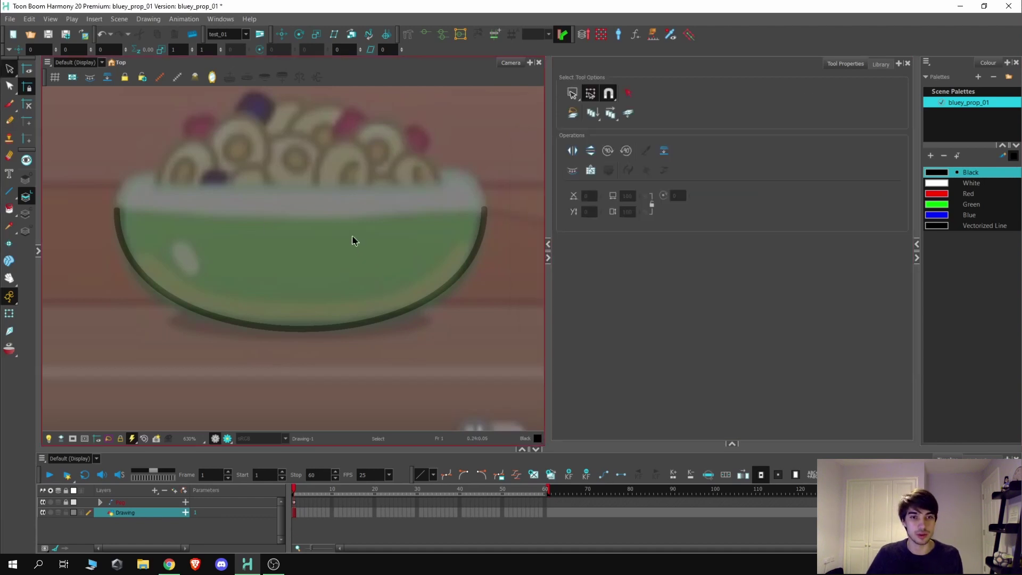
left_click(374, 317)
scroll(374, 317, "down", 2)
scroll(902, 323, "down", 2)
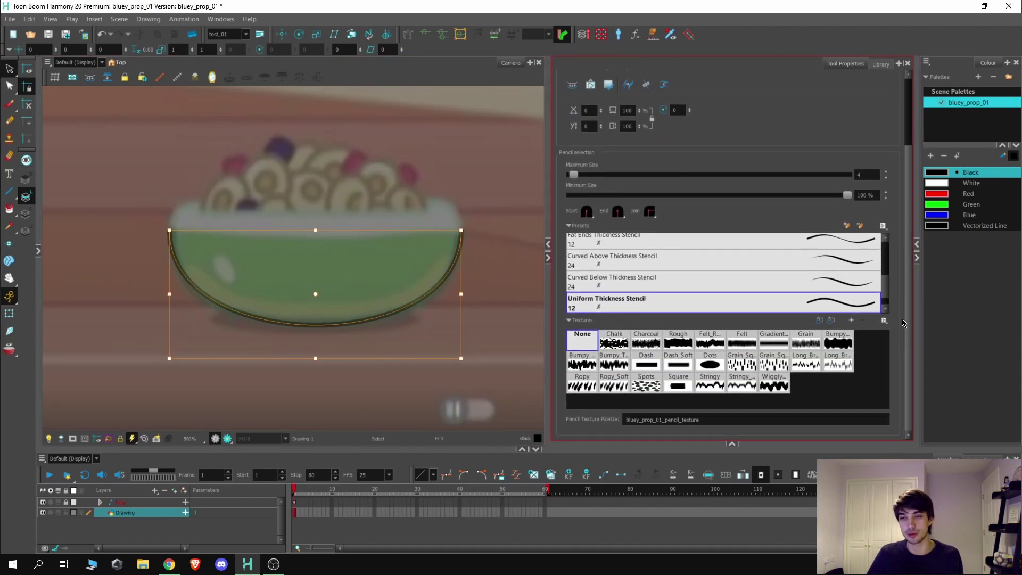
scroll(902, 323, "up", 2)
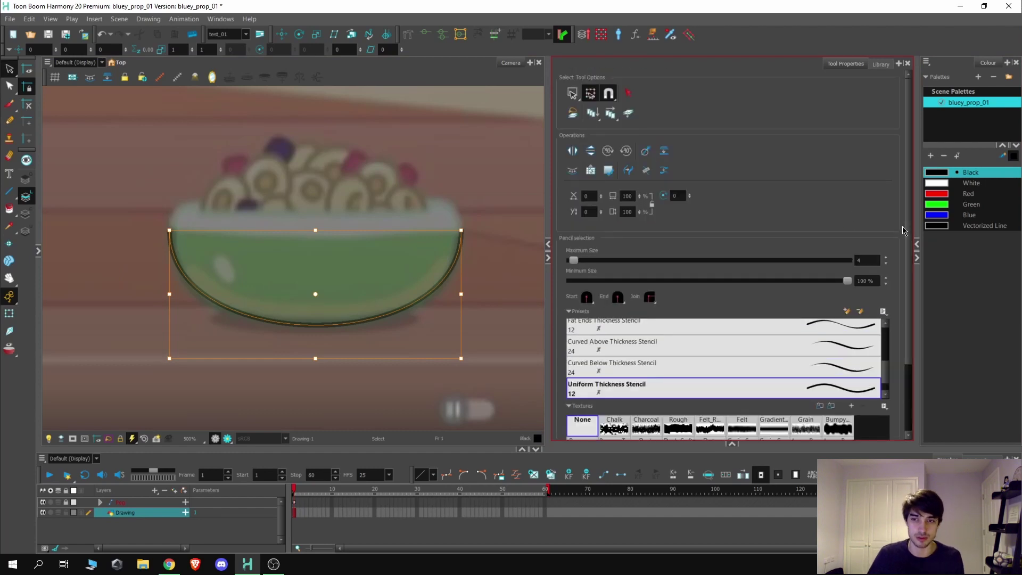